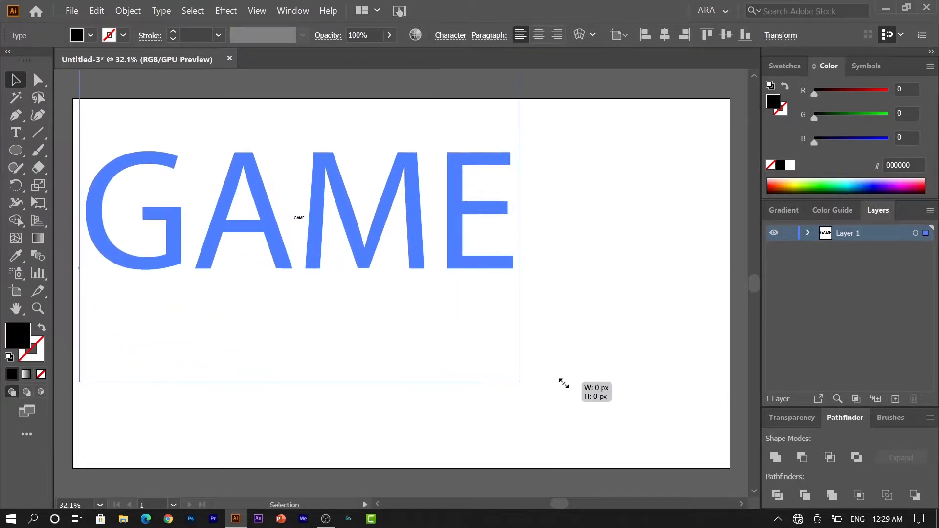
Scale up the GAME text, shift it right toward centre, and convert it to outlines
{"action": "left_click_drag", "start_coordinate": [416, 224], "coordinate": [517, 217]}
{"action": "right_click", "coordinate": [517, 218]}
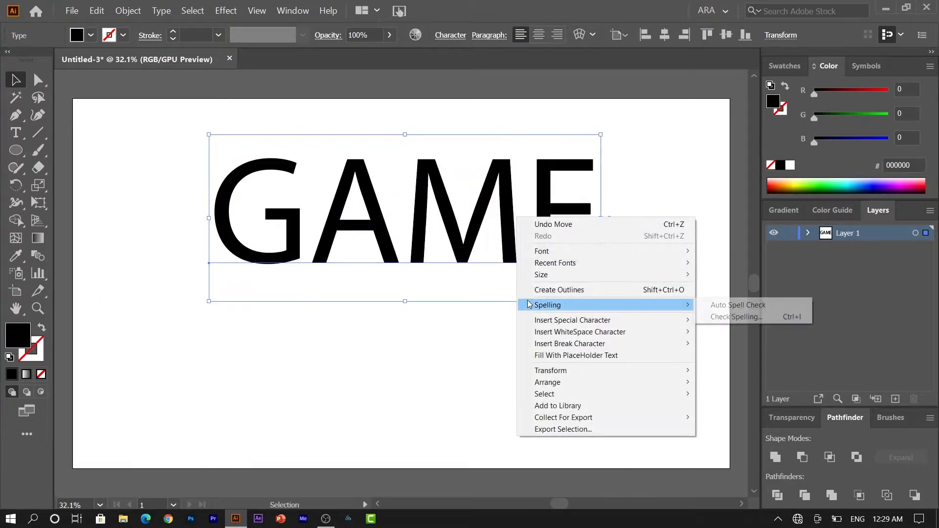
{"action": "left_click", "coordinate": [538, 290]}
{"action": "left_click", "coordinate": [350, 355]}
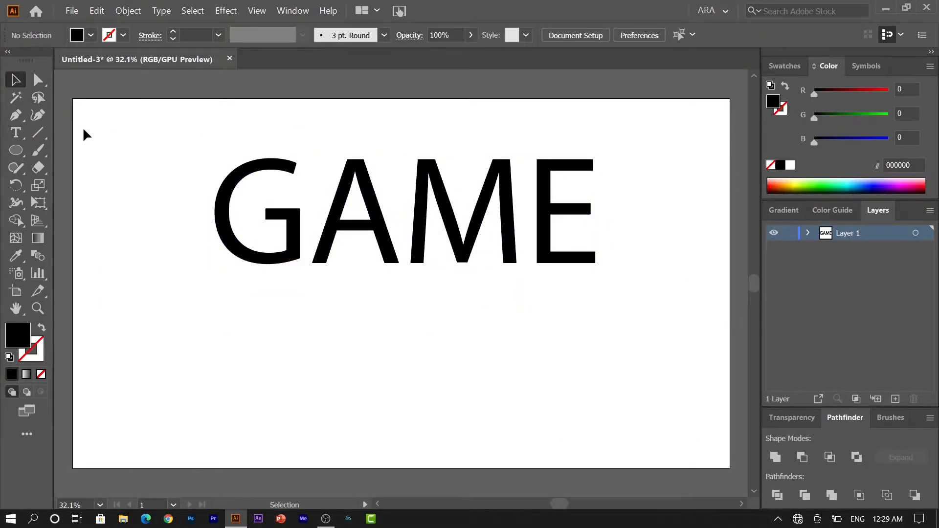
{"action": "left_click", "coordinate": [16, 136]}
Type 'over' and scale it up, placing it beneath GAME
{"action": "left_click", "coordinate": [283, 343]}
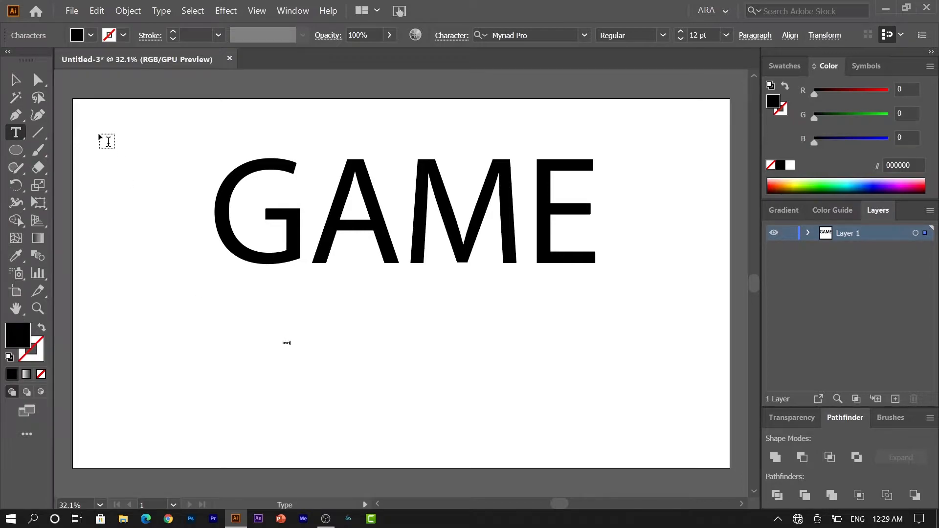
{"action": "left_click", "coordinate": [15, 81]}
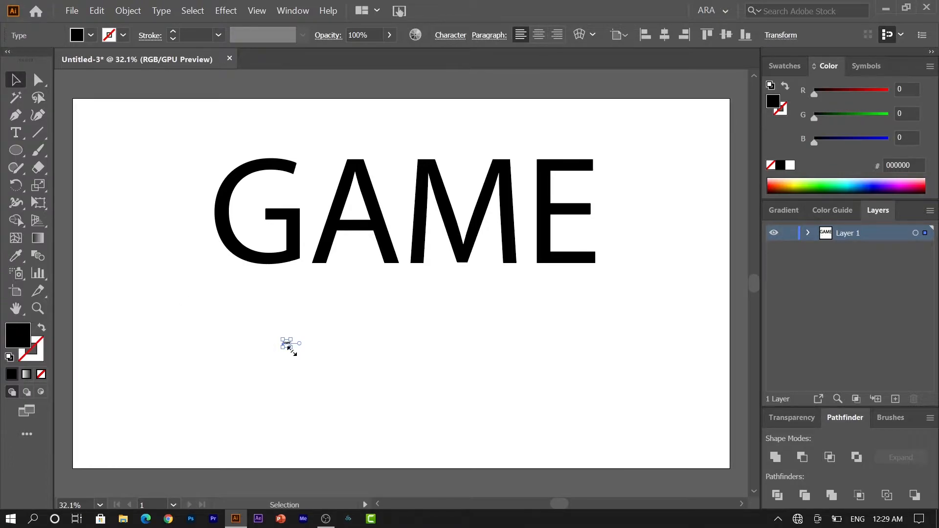
{"action": "left_click_drag", "start_coordinate": [291, 351], "coordinate": [458, 337]}
{"action": "left_click_drag", "start_coordinate": [508, 365], "coordinate": [524, 377]}
Convert the 'over' text to outlines
{"action": "left_click", "coordinate": [572, 377]}
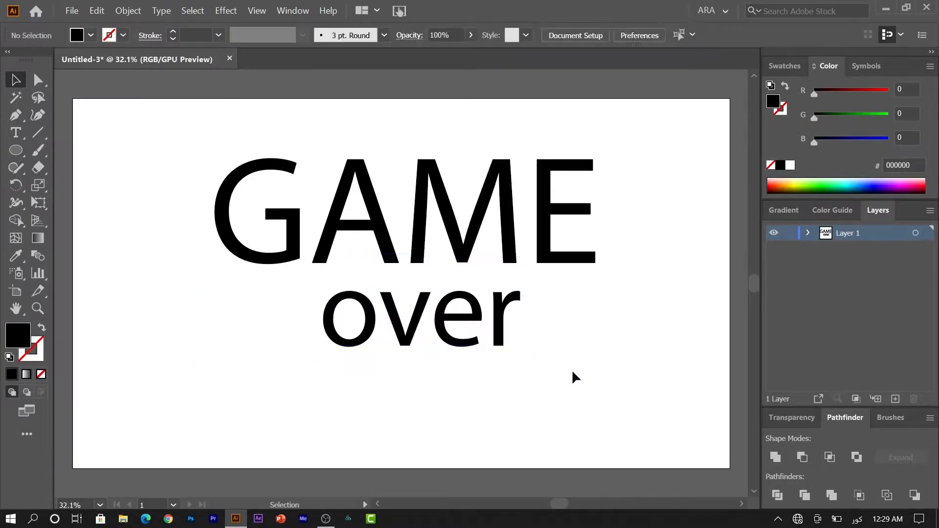
{"action": "left_click", "coordinate": [490, 337]}
{"action": "right_click", "coordinate": [489, 337]}
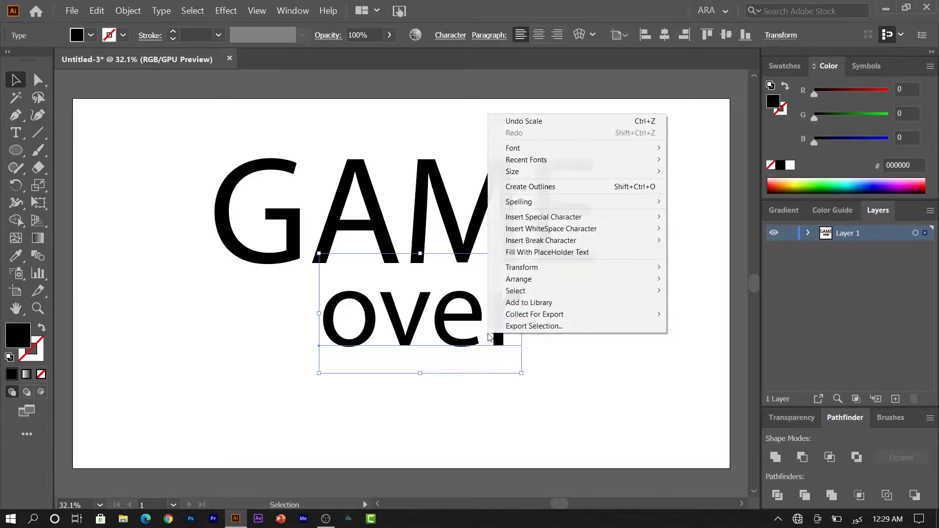
{"action": "left_click", "coordinate": [523, 186]}
{"action": "left_click", "coordinate": [88, 205]}
{"action": "left_click", "coordinate": [12, 120]}
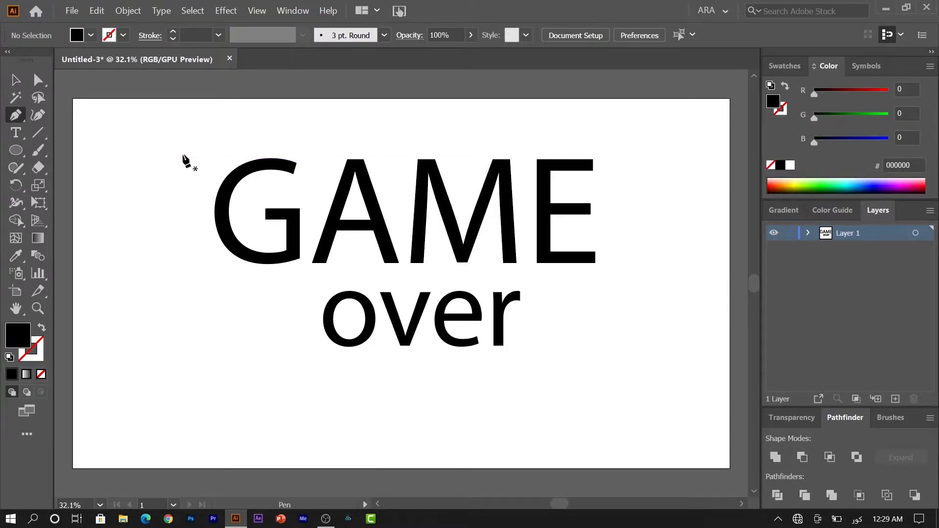
Draw a stroked horizontal line above GAME spanning the title's width
{"action": "left_click", "coordinate": [183, 139]}
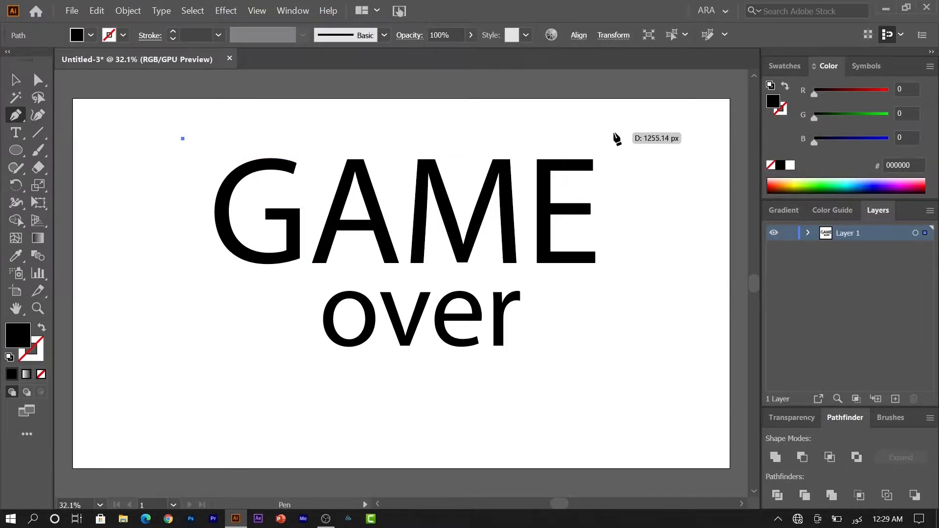
{"action": "left_click", "coordinate": [630, 139]}
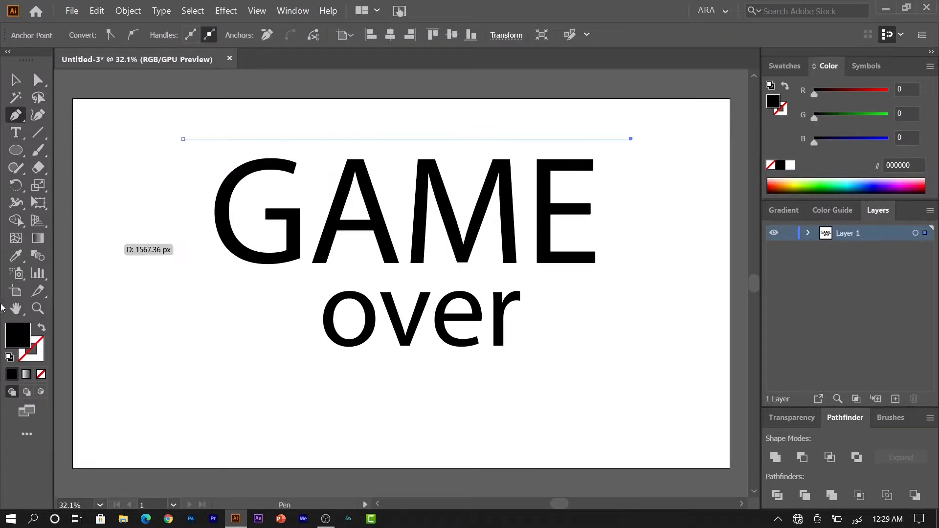
{"action": "key", "text": "shift+x"}
{"action": "left_click", "coordinate": [41, 345]}
Give the line a 5 pt stroke weight with round joins
{"action": "left_click", "coordinate": [16, 81]}
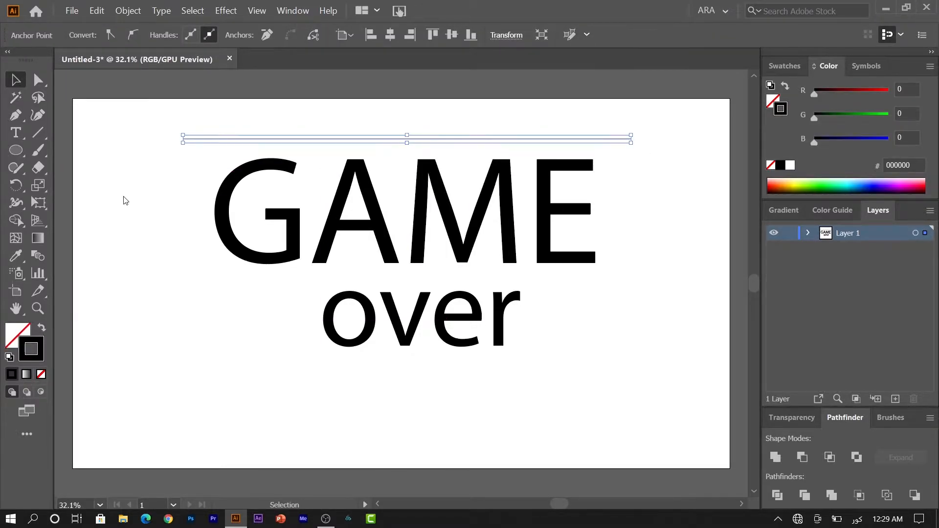
{"action": "left_click", "coordinate": [124, 197]}
{"action": "left_click", "coordinate": [190, 137]}
{"action": "left_click", "coordinate": [196, 35]}
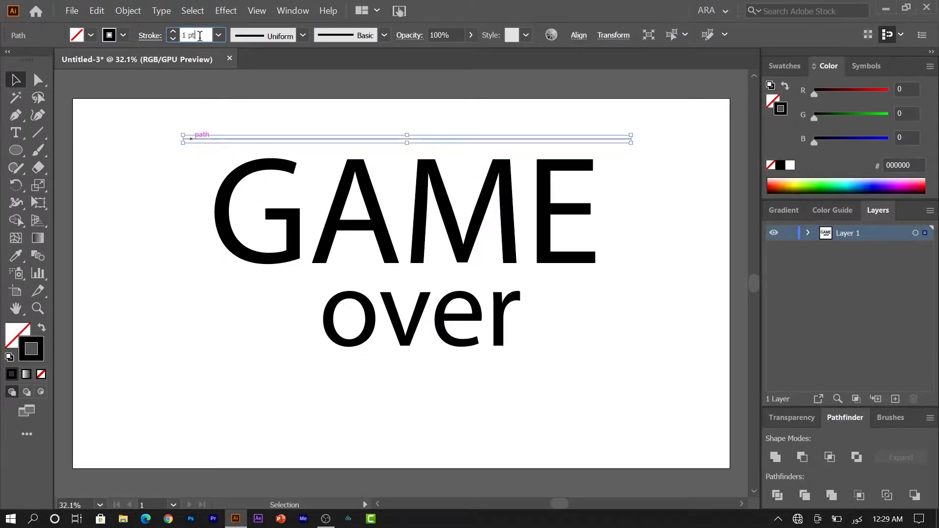
{"action": "key", "text": "Up"}
{"action": "key", "text": "Up"}
{"action": "key", "text": "Up"}
{"action": "key", "text": "Up"}
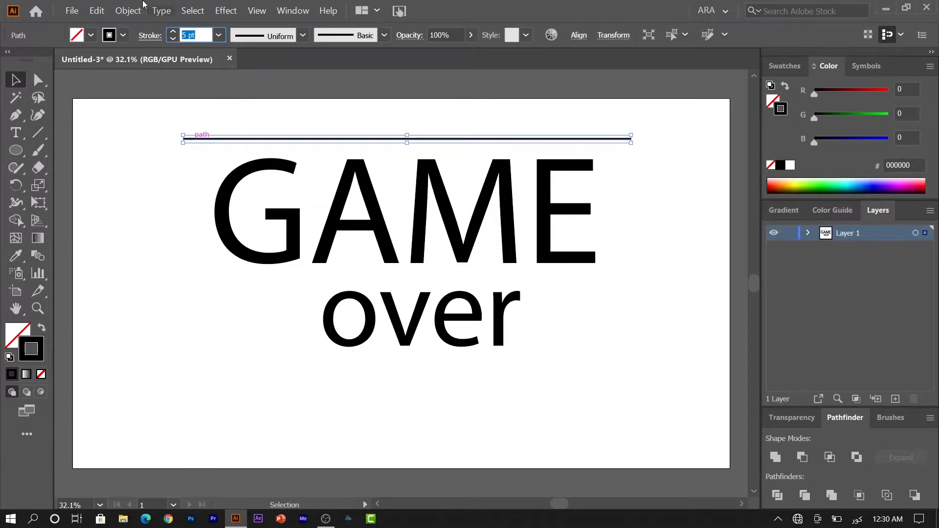
{"action": "left_click", "coordinate": [148, 33]}
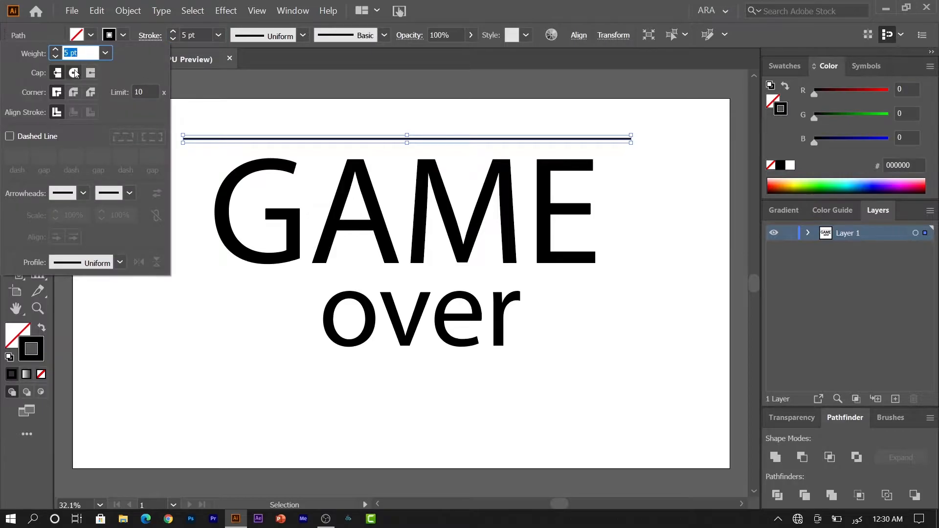
{"action": "left_click", "coordinate": [75, 92]}
{"action": "left_click", "coordinate": [218, 272]}
{"action": "left_click", "coordinate": [214, 272]}
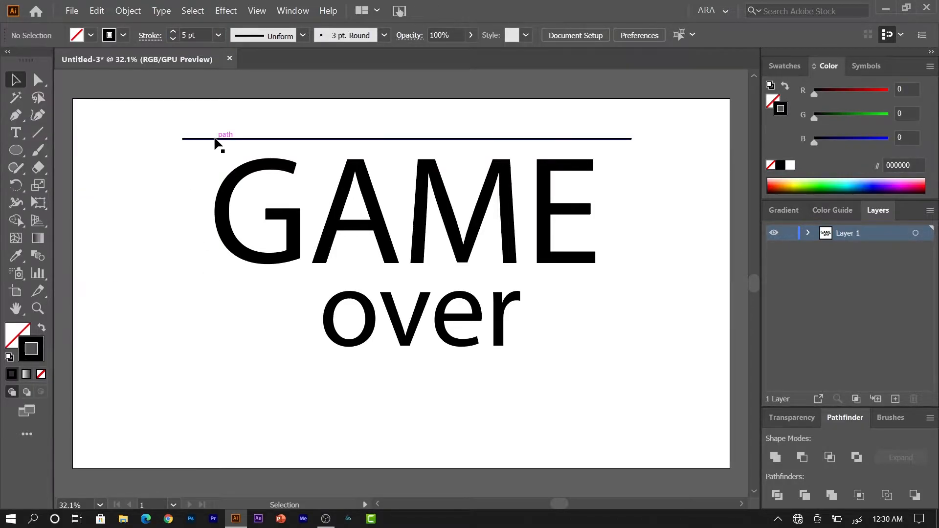
Copy the line slightly downward and repeat with Ctrl+D to stripe over GAME and over
{"action": "left_click_drag", "start_coordinate": [215, 141], "coordinate": [215, 148]}
{"action": "key", "text": "ctrl+d"}
{"action": "key", "text": "ctrl+d"}
{"action": "key", "text": "ctrl+d"}
{"action": "key", "text": "ctrl+d"}
{"action": "key", "text": "ctrl+d"}
{"action": "key", "text": "ctrl+d"}
{"action": "key", "text": "ctrl+d"}
{"action": "key", "text": "ctrl+d"}
{"action": "key", "text": "ctrl+d"}
{"action": "key", "text": "ctrl+d"}
{"action": "key", "text": "ctrl+d"}
{"action": "key", "text": "ctrl+d"}
{"action": "key", "text": "ctrl+d"}
{"action": "key", "text": "ctrl+d"}
{"action": "key", "text": "ctrl+d"}
{"action": "key", "text": "ctrl+d"}
{"action": "key", "text": "ctrl+d"}
{"action": "key", "text": "ctrl+d"}
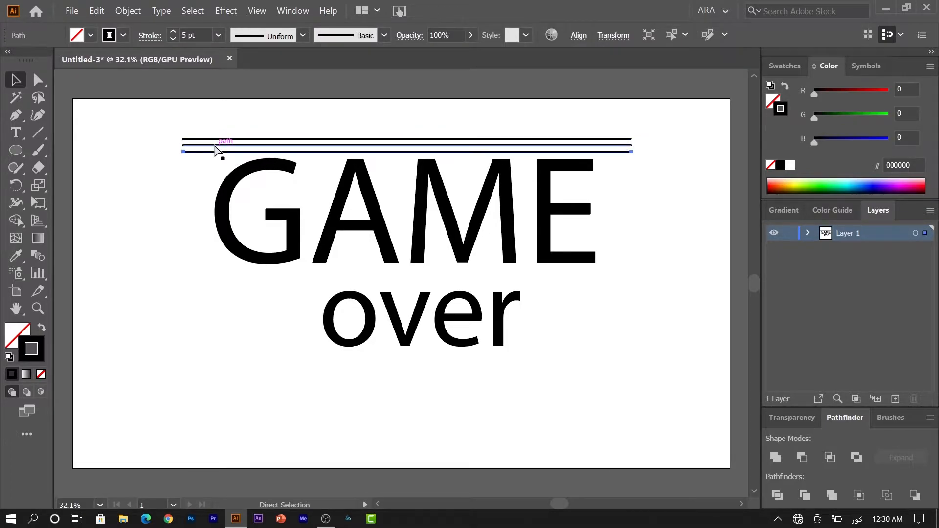
{"action": "key", "text": "ctrl+d"}
{"action": "key", "text": "ctrl+d"}
{"action": "key", "text": "ctrl+d"}
{"action": "key", "text": "ctrl+d"}
{"action": "key", "text": "ctrl+d"}
{"action": "key", "text": "ctrl+d"}
{"action": "key", "text": "ctrl+d"}
{"action": "key", "text": "ctrl+d"}
{"action": "key", "text": "ctrl+d"}
{"action": "key", "text": "ctrl+d"}
{"action": "key", "text": "ctrl+d"}
{"action": "key", "text": "ctrl+d"}
{"action": "key", "text": "ctrl+d"}
{"action": "key", "text": "ctrl+d"}
{"action": "key", "text": "ctrl+d"}
{"action": "key", "text": "ctrl+d"}
{"action": "key", "text": "ctrl+d"}
{"action": "key", "text": "ctrl+d"}
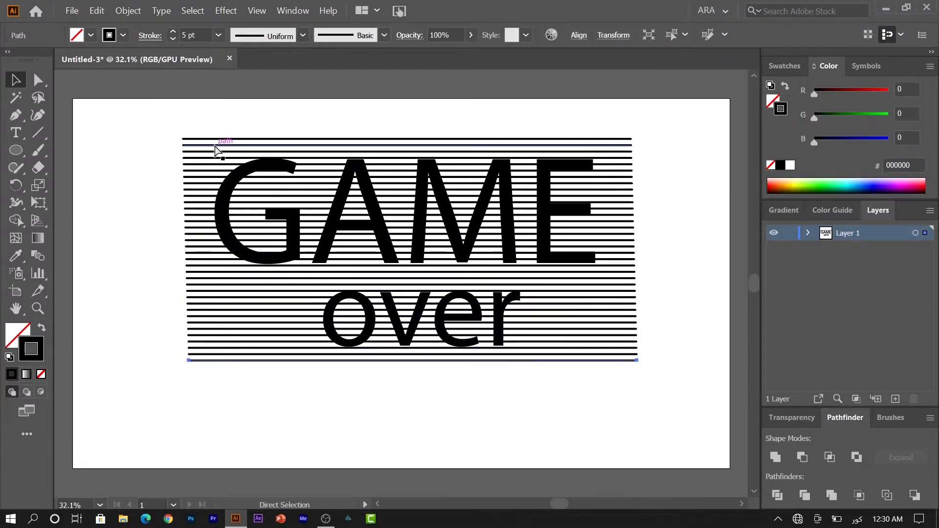
Select all stripes and lettering and zoom in on the striped title
{"action": "left_click_drag", "start_coordinate": [148, 105], "coordinate": [394, 410]}
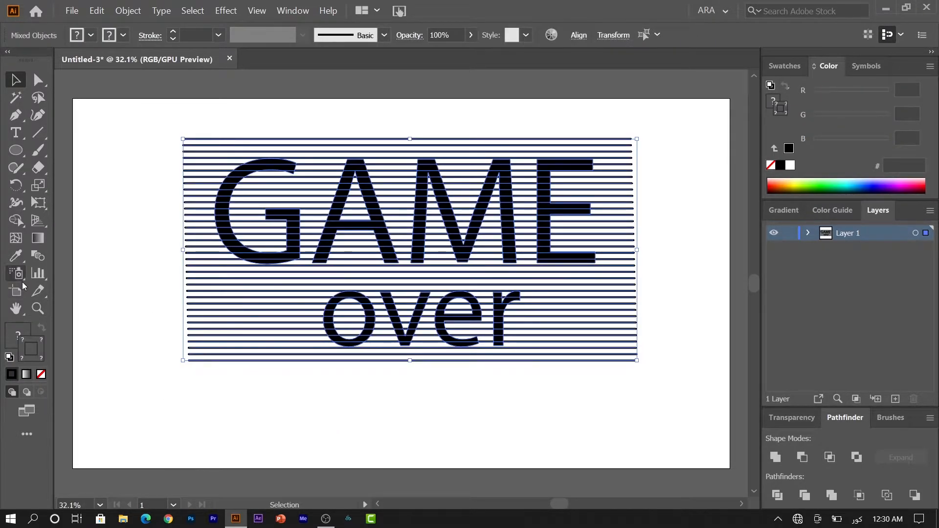
{"action": "key", "text": "z"}
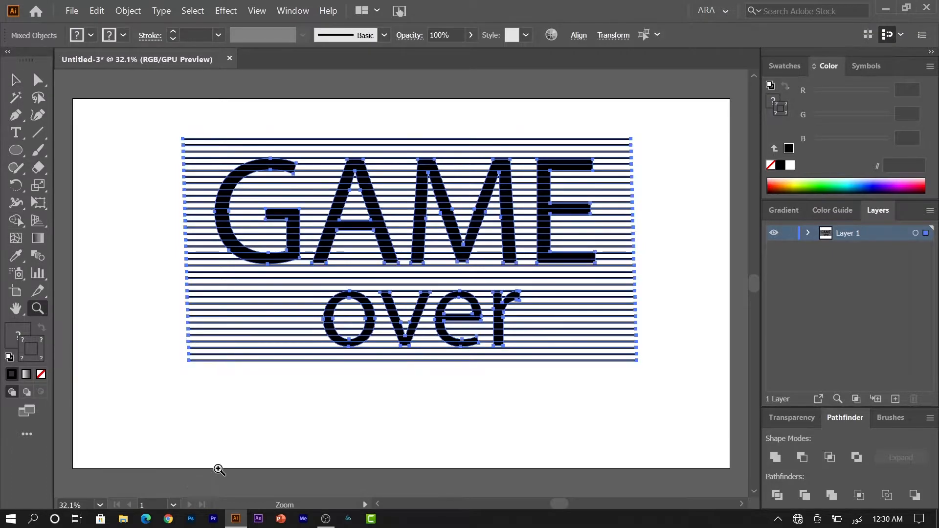
{"action": "left_click_drag", "start_coordinate": [403, 234], "coordinate": [495, 266]}
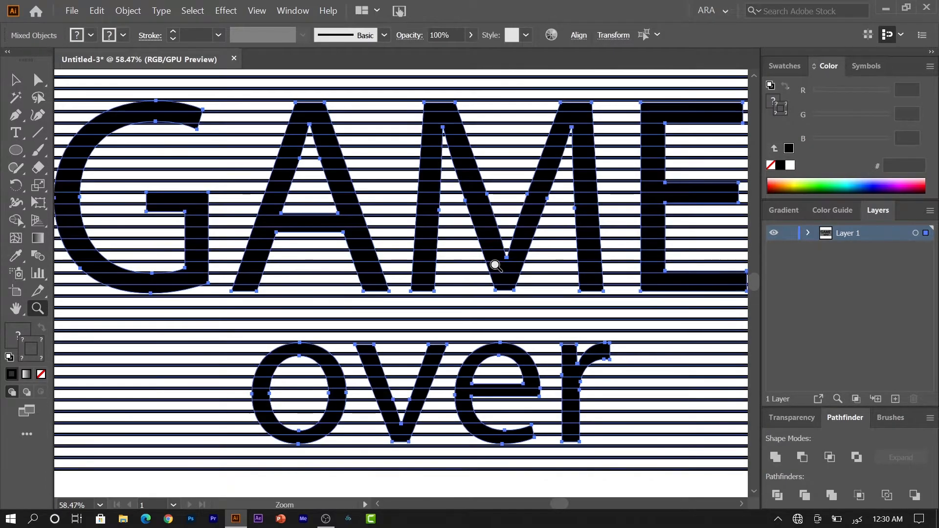
{"action": "left_click", "coordinate": [24, 76]}
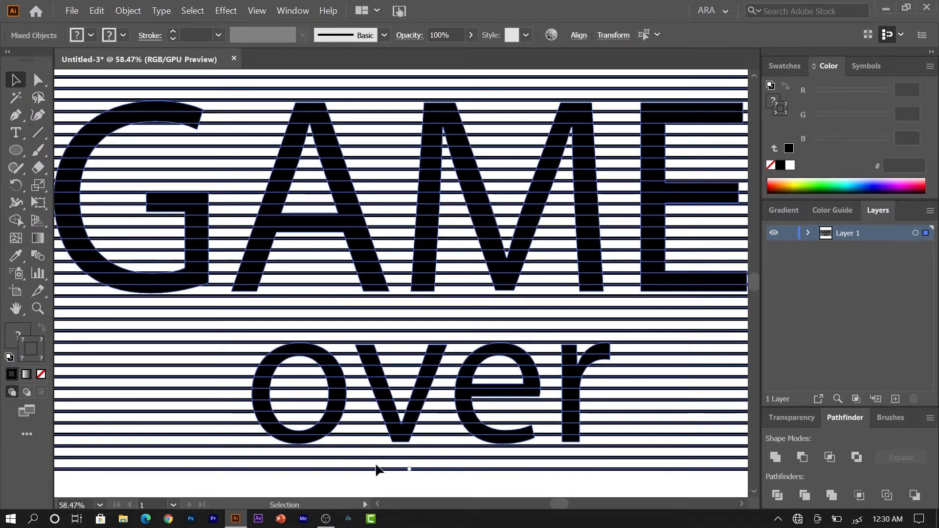
{"action": "left_click", "coordinate": [538, 500]}
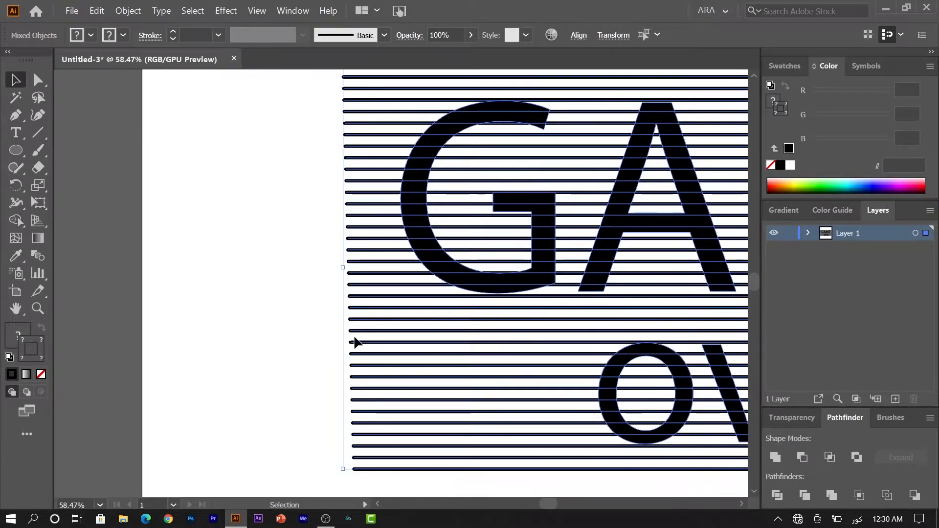
{"action": "left_click", "coordinate": [738, 500]}
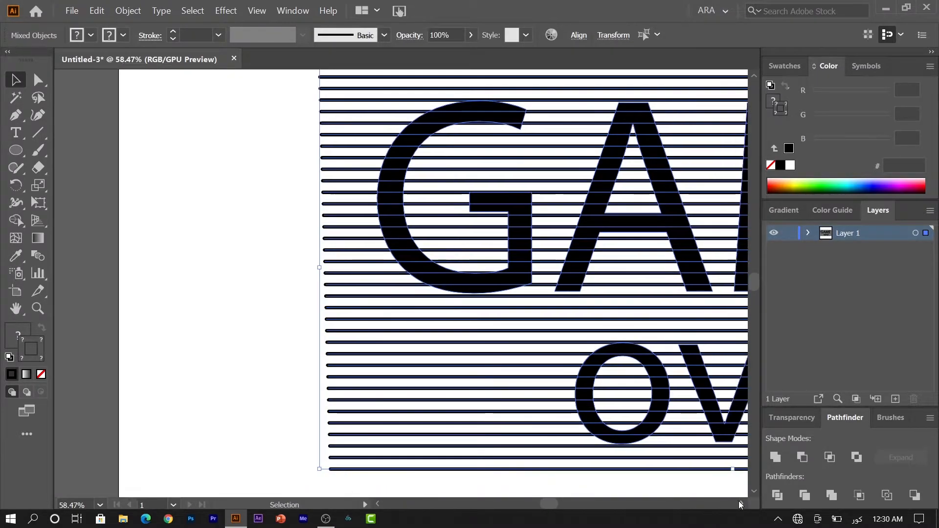
{"action": "left_click", "coordinate": [738, 500]}
{"action": "left_click", "coordinate": [738, 500]}
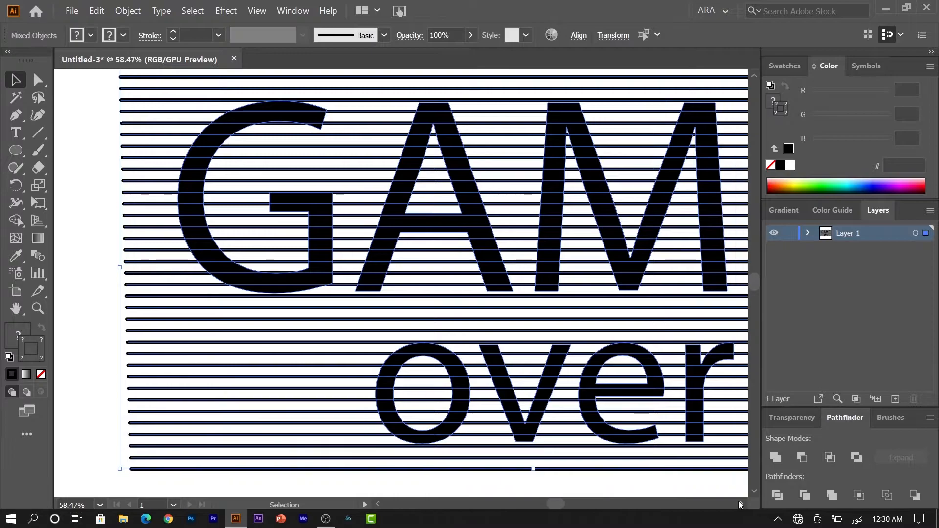
{"action": "left_click", "coordinate": [738, 500]}
{"action": "left_click", "coordinate": [738, 501]}
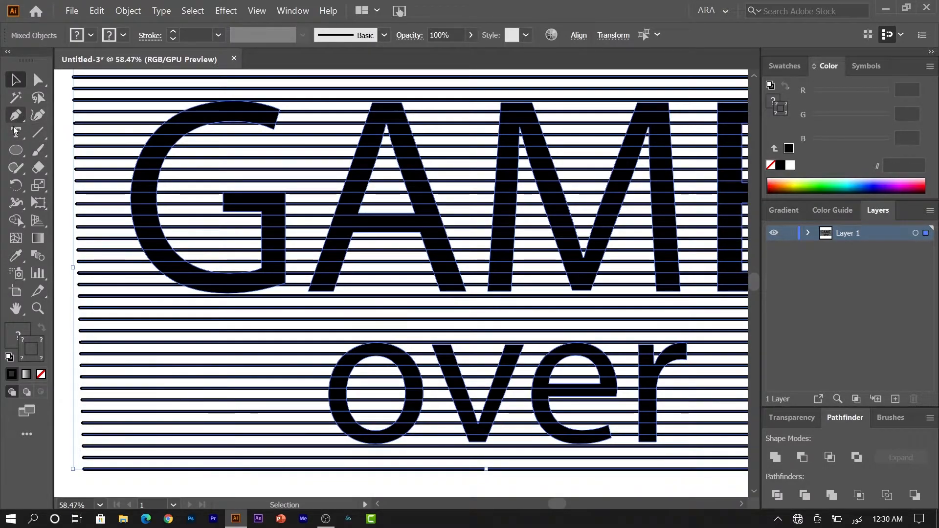
{"action": "left_click", "coordinate": [15, 220]}
Erase the stripe pieces around and inside the G, A and M letters
{"action": "mouse_move", "coordinate": [204, 471]}
{"action": "left_mouse_down"}
{"action": "mouse_move", "coordinate": [98, 273]}
{"action": "mouse_move", "coordinate": [129, 82]}
{"action": "mouse_move", "coordinate": [139, 78]}
{"action": "mouse_move", "coordinate": [153, 168]}
{"action": "left_mouse_up"}
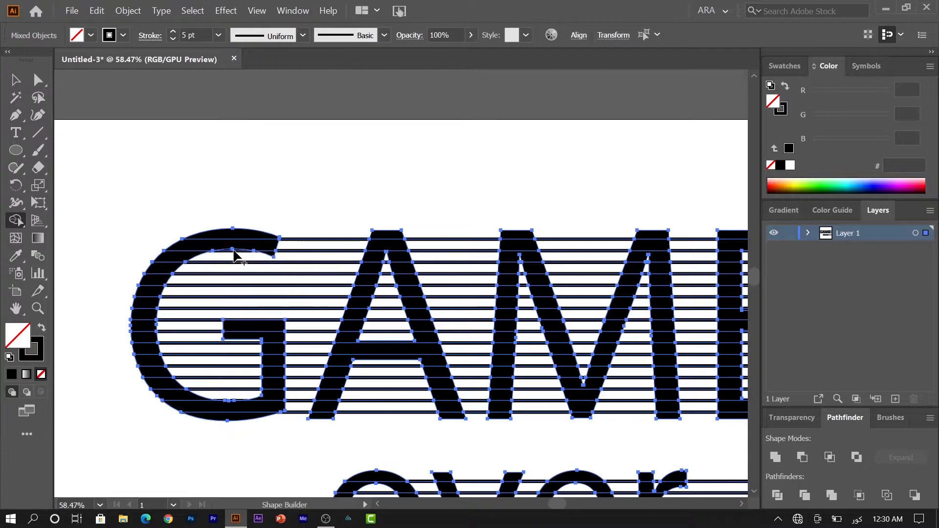
{"action": "mouse_move", "coordinate": [234, 252]}
{"action": "left_mouse_down"}
{"action": "mouse_move", "coordinate": [195, 298]}
{"action": "mouse_move", "coordinate": [199, 351]}
{"action": "mouse_move", "coordinate": [227, 400]}
{"action": "mouse_move", "coordinate": [233, 301]}
{"action": "left_mouse_up"}
{"action": "left_click_drag", "start_coordinate": [321, 221], "coordinate": [304, 423]}
{"action": "left_click_drag", "start_coordinate": [394, 420], "coordinate": [381, 359]}
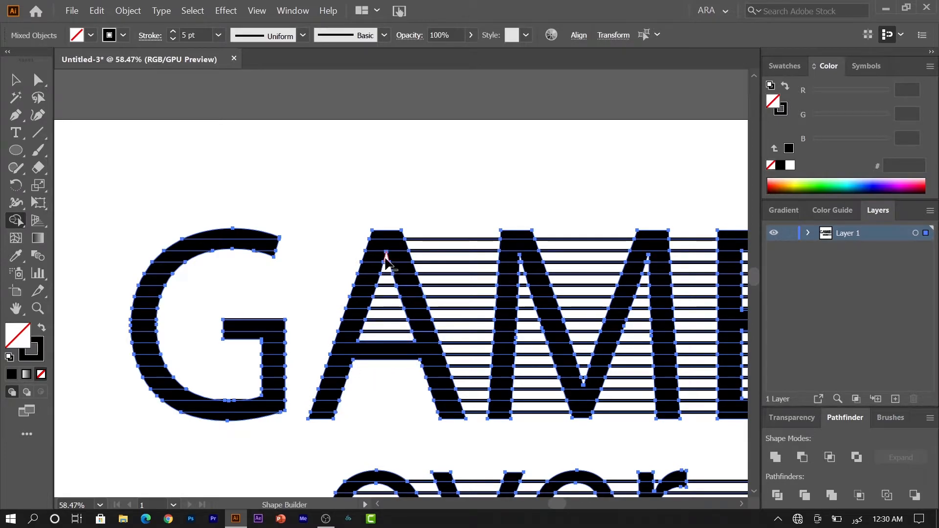
{"action": "left_click_drag", "start_coordinate": [386, 272], "coordinate": [384, 336]}
{"action": "left_click_drag", "start_coordinate": [464, 220], "coordinate": [475, 418]}
{"action": "left_click_drag", "start_coordinate": [539, 404], "coordinate": [529, 313]}
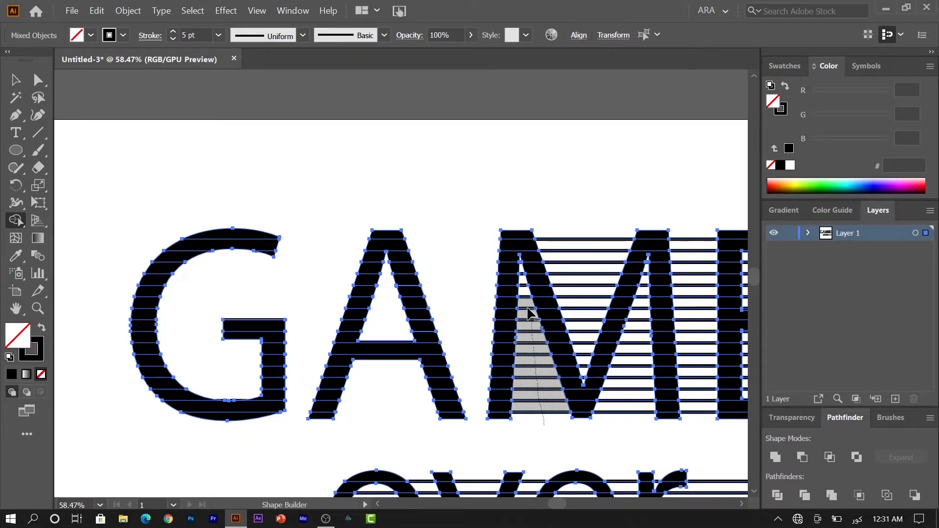
{"action": "left_click_drag", "start_coordinate": [521, 277], "coordinate": [523, 268]}
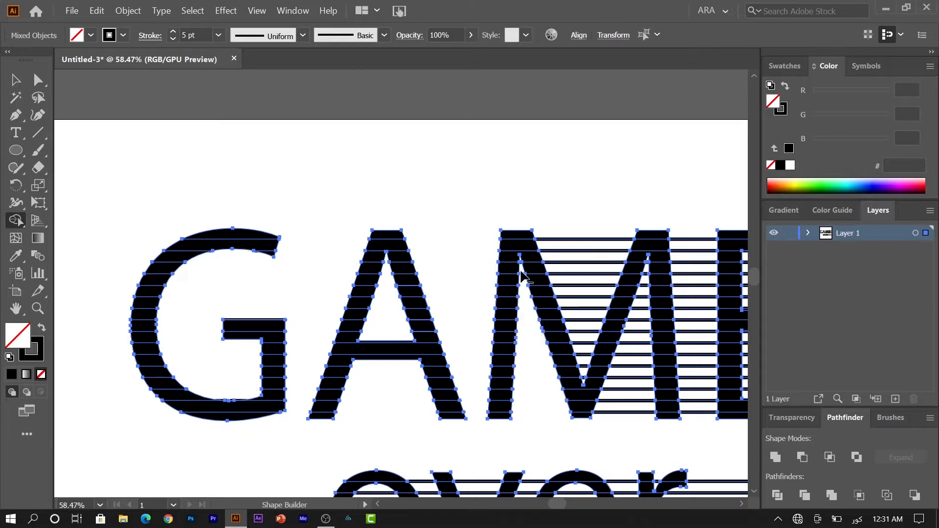
{"action": "mouse_move", "coordinate": [586, 236]}
{"action": "left_mouse_down"}
{"action": "mouse_move", "coordinate": [576, 314]}
{"action": "mouse_move", "coordinate": [587, 388]}
{"action": "left_mouse_up"}
{"action": "left_click_drag", "start_coordinate": [628, 432], "coordinate": [642, 298]}
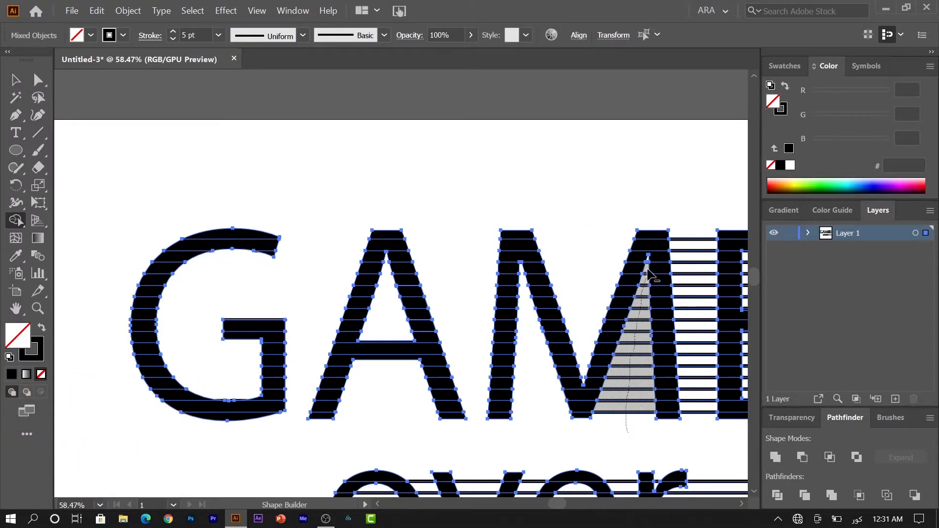
{"action": "mouse_move", "coordinate": [647, 264]}
{"action": "left_mouse_down"}
{"action": "mouse_move", "coordinate": [690, 249]}
{"action": "mouse_move", "coordinate": [702, 417]}
{"action": "left_mouse_up"}
Erase the stripe pieces beside the E and between and inside the o, v, e, r letters
{"action": "scroll", "coordinate": [742, 501], "scroll_direction": "right", "scroll_amount": 5}
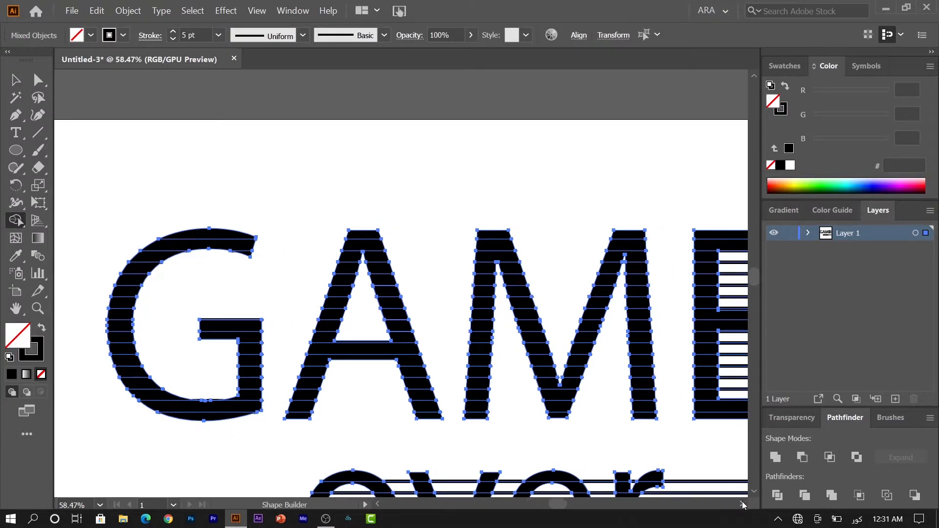
{"action": "scroll", "coordinate": [741, 501], "scroll_direction": "right", "scroll_amount": 1}
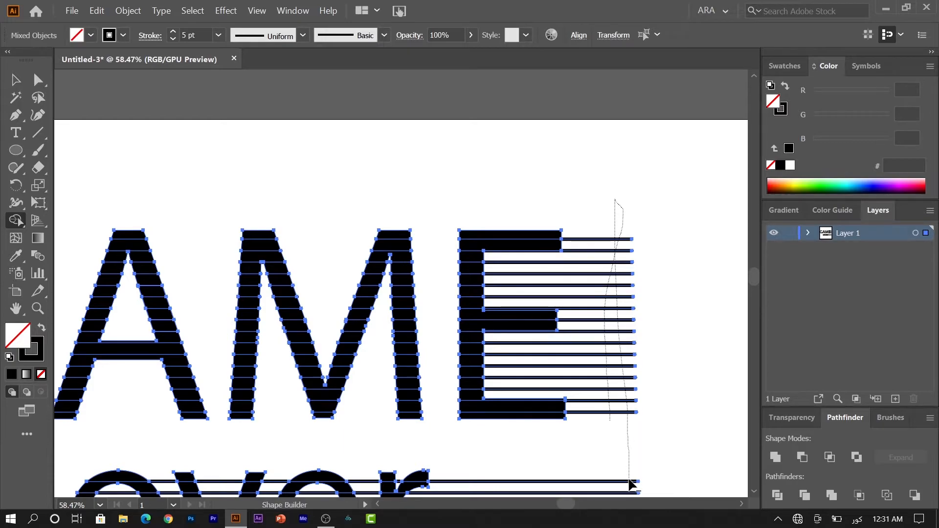
{"action": "left_click_drag", "start_coordinate": [629, 480], "coordinate": [646, 481]}
{"action": "scroll", "coordinate": [753, 493], "scroll_direction": "down", "scroll_amount": 7}
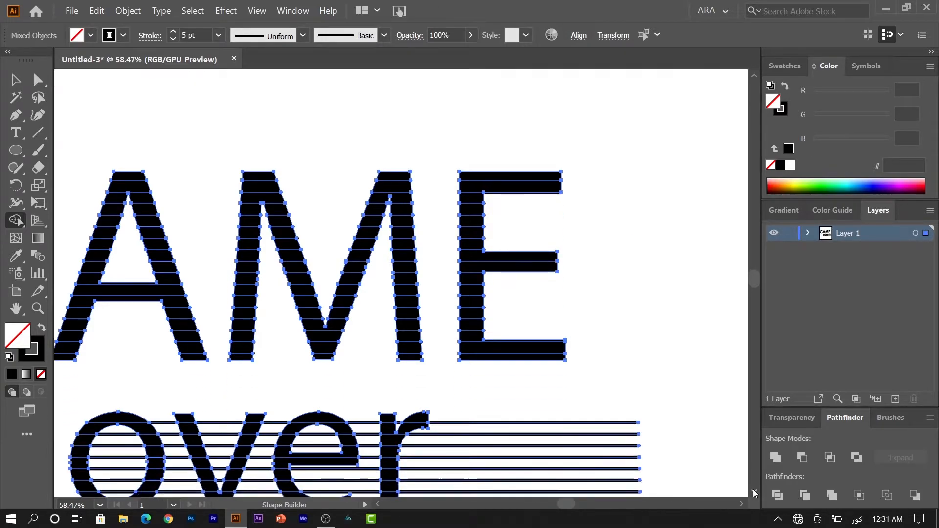
{"action": "left_click_drag", "start_coordinate": [556, 308], "coordinate": [541, 435]}
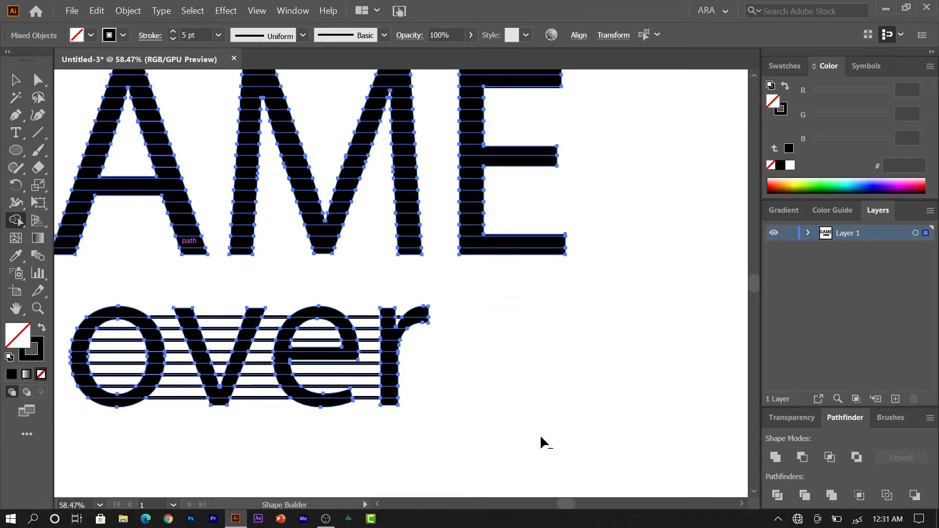
{"action": "left_click_drag", "start_coordinate": [369, 377], "coordinate": [373, 308]}
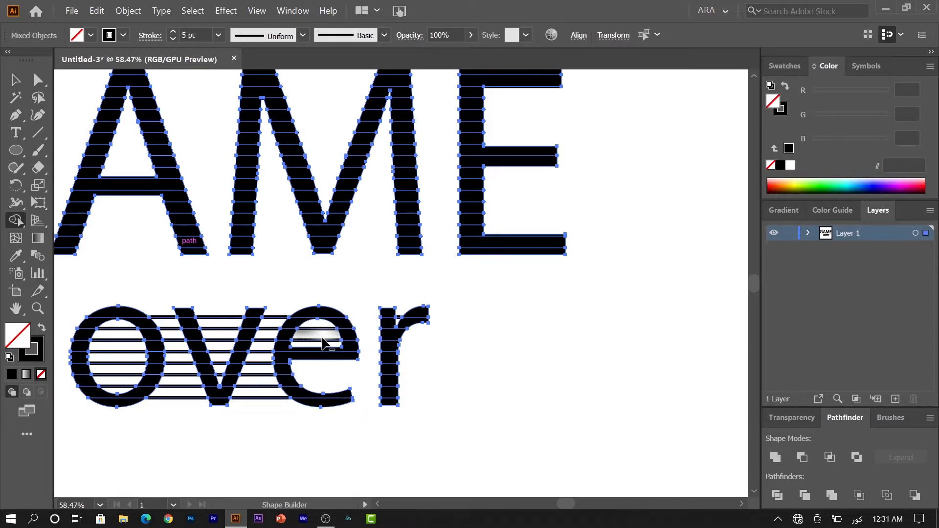
{"action": "left_click", "coordinate": [322, 330], "text": "alt"}
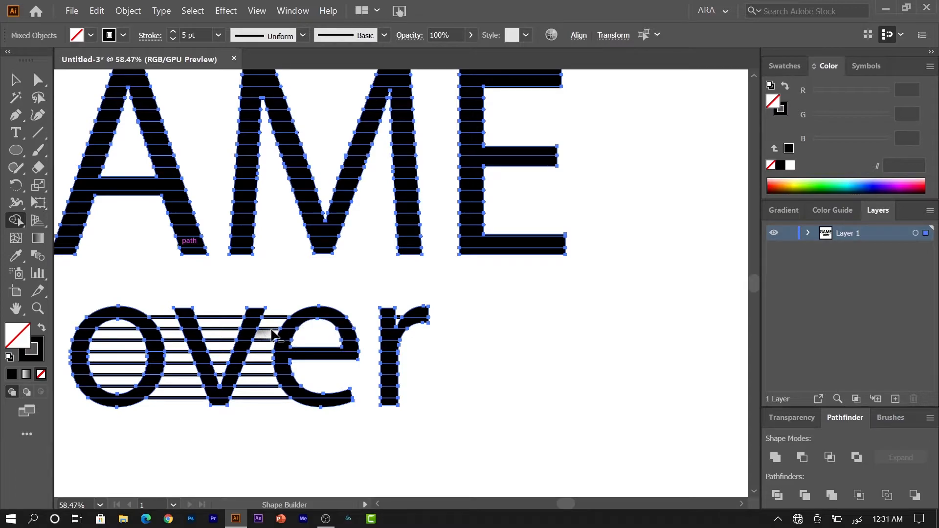
{"action": "left_click_drag", "start_coordinate": [273, 309], "coordinate": [262, 401]}
{"action": "left_click_drag", "start_coordinate": [229, 297], "coordinate": [223, 384]}
{"action": "left_click_drag", "start_coordinate": [163, 299], "coordinate": [184, 406]}
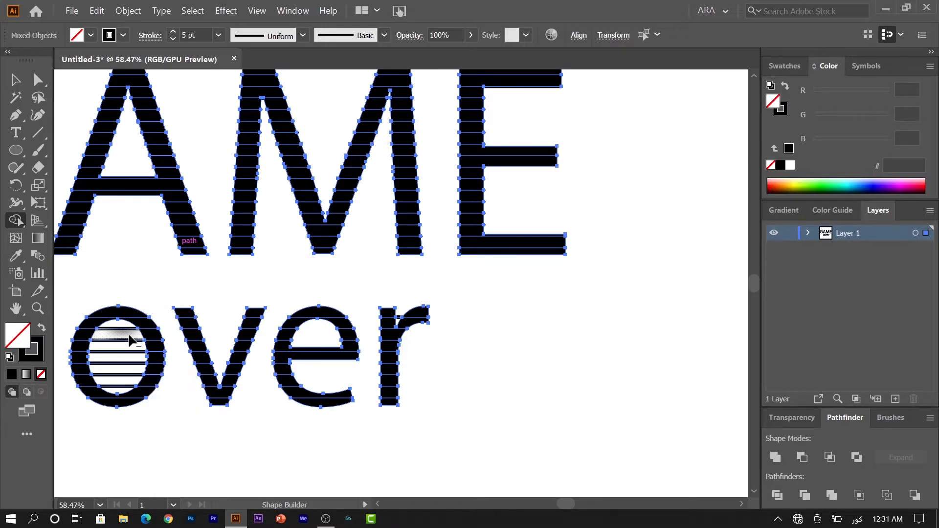
{"action": "left_click_drag", "start_coordinate": [118, 325], "coordinate": [122, 391]}
Delete the solid 'over' and 'AME' letter shapes, leaving only stripes
{"action": "key", "text": "v"}
{"action": "key", "text": "ctrl+a"}
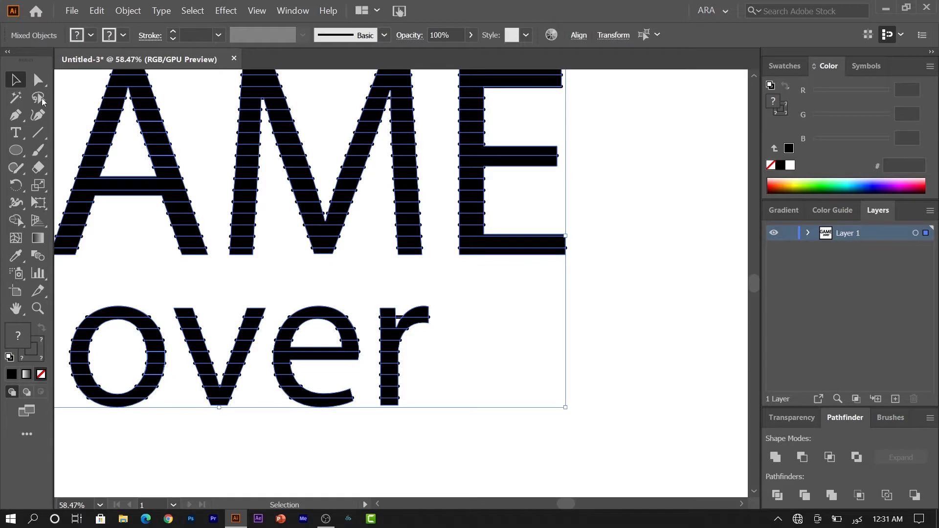
{"action": "left_click", "coordinate": [492, 346]}
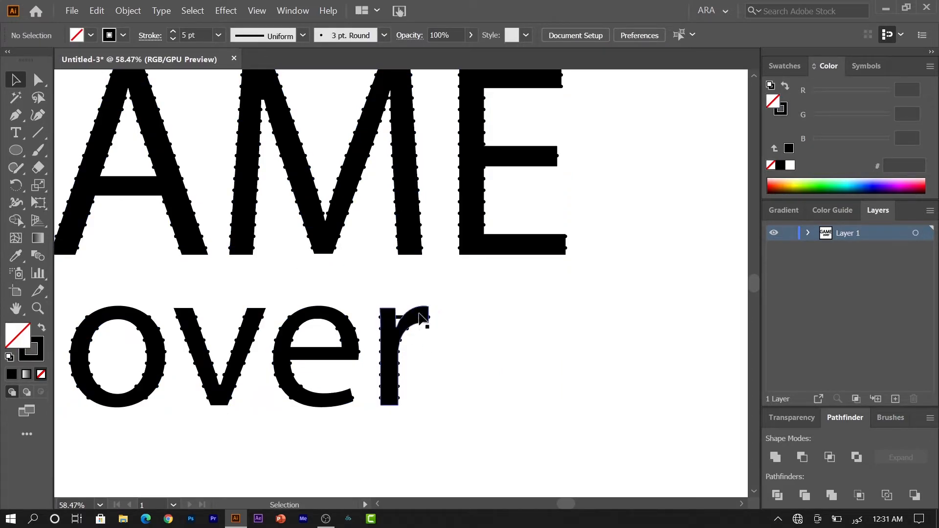
{"action": "left_click", "coordinate": [420, 319]}
{"action": "key", "text": "Delete"}
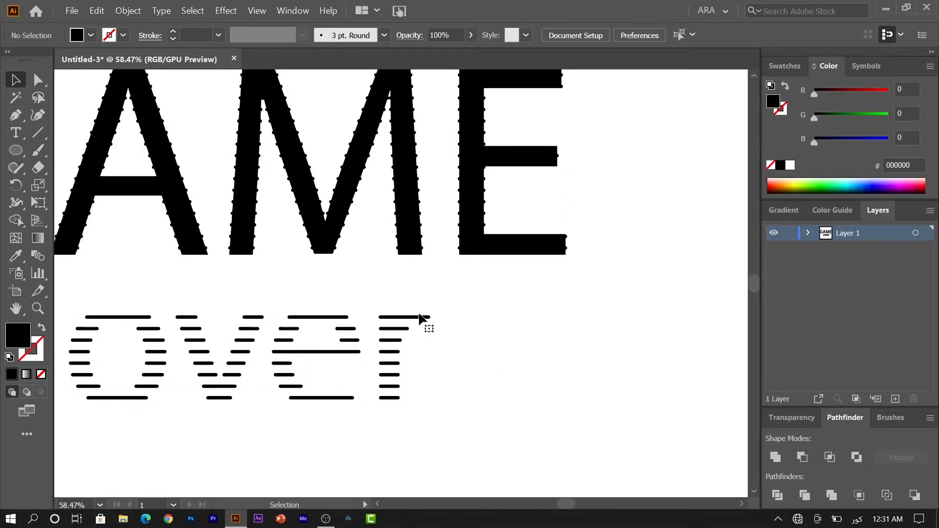
{"action": "left_click", "coordinate": [531, 250]}
{"action": "left_click", "coordinate": [538, 274]}
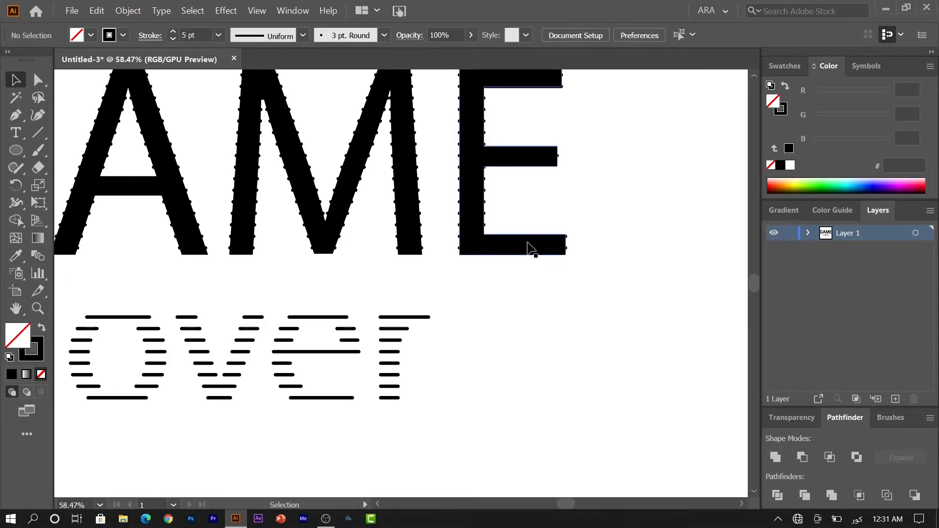
{"action": "left_click", "coordinate": [528, 248]}
{"action": "key", "text": "Delete"}
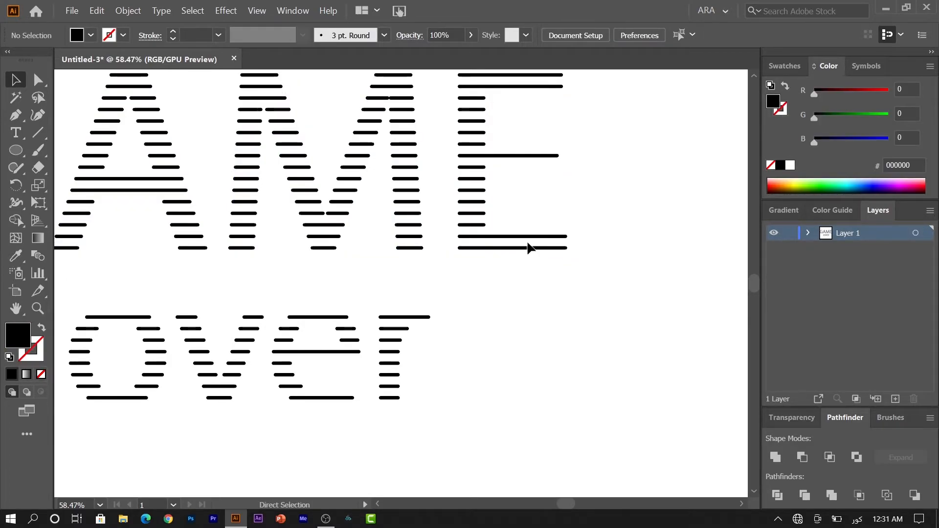
Zoom out to the whole artboard and marquee-select GAME's top stripes
{"action": "key", "text": "a"}
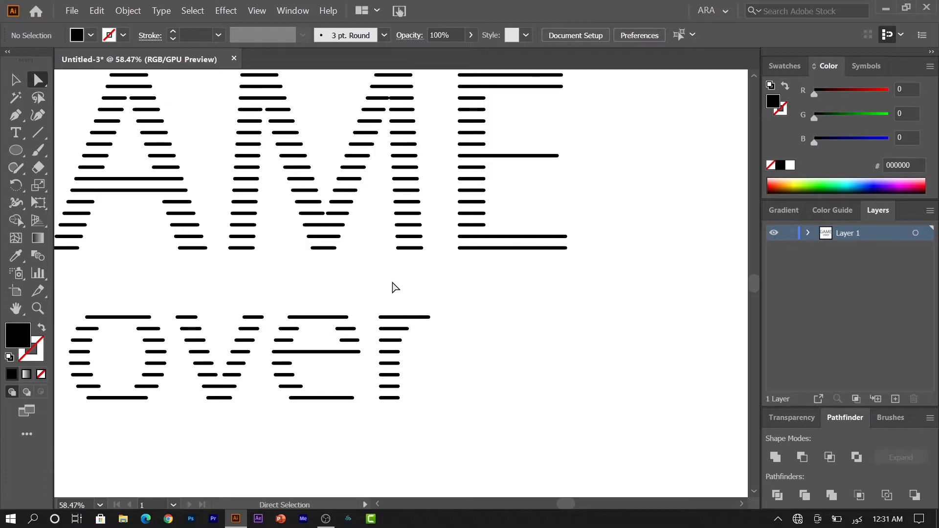
{"action": "key", "text": "v"}
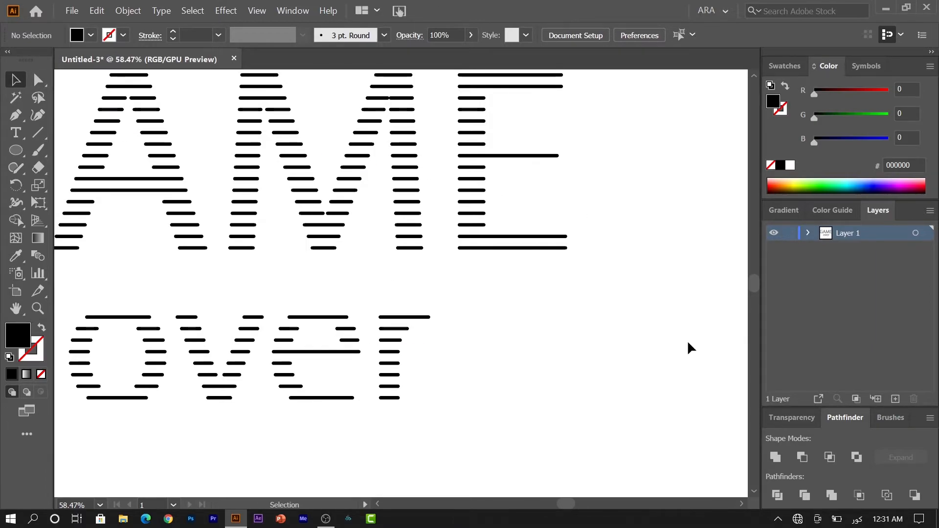
{"action": "scroll", "coordinate": [688, 342], "scroll_direction": "right", "scroll_amount": 1}
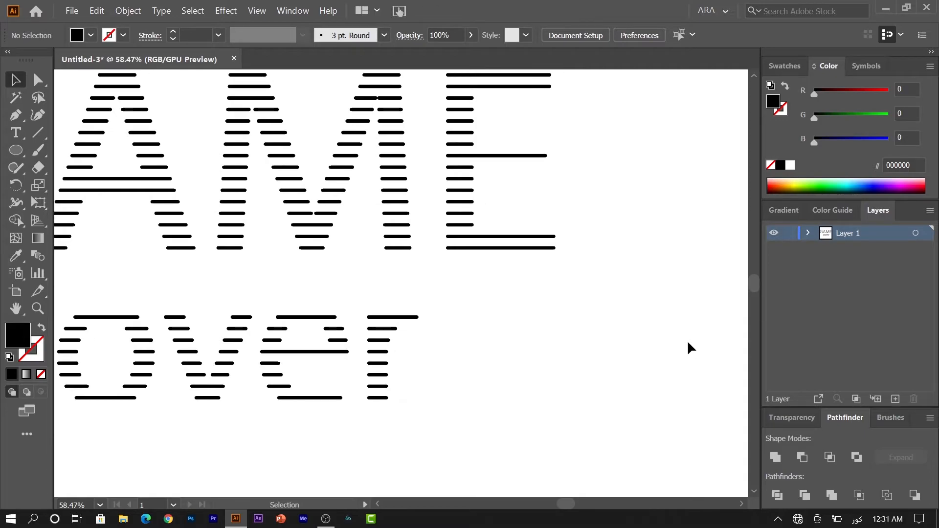
{"action": "key", "text": "z"}
{"action": "left_click_drag", "start_coordinate": [626, 341], "coordinate": [539, 320]}
{"action": "key", "text": "v"}
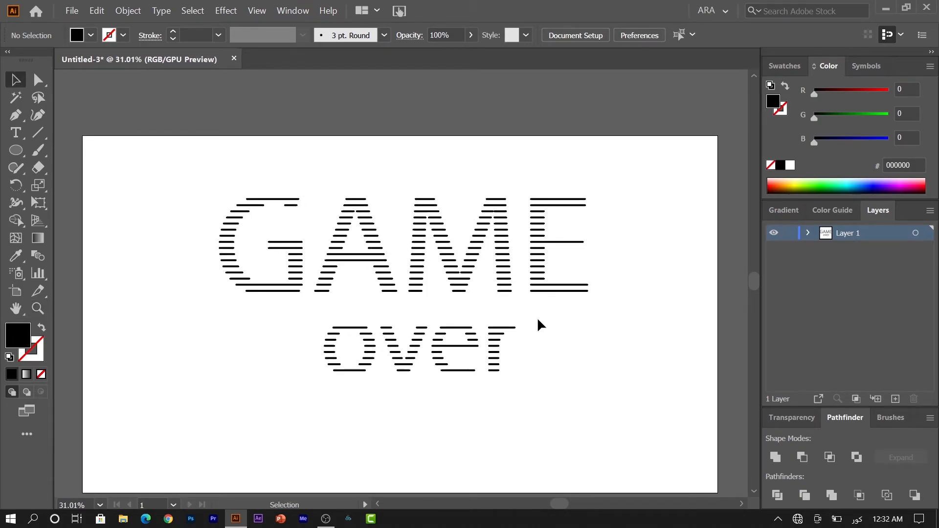
{"action": "left_click_drag", "start_coordinate": [754, 287], "coordinate": [757, 289]}
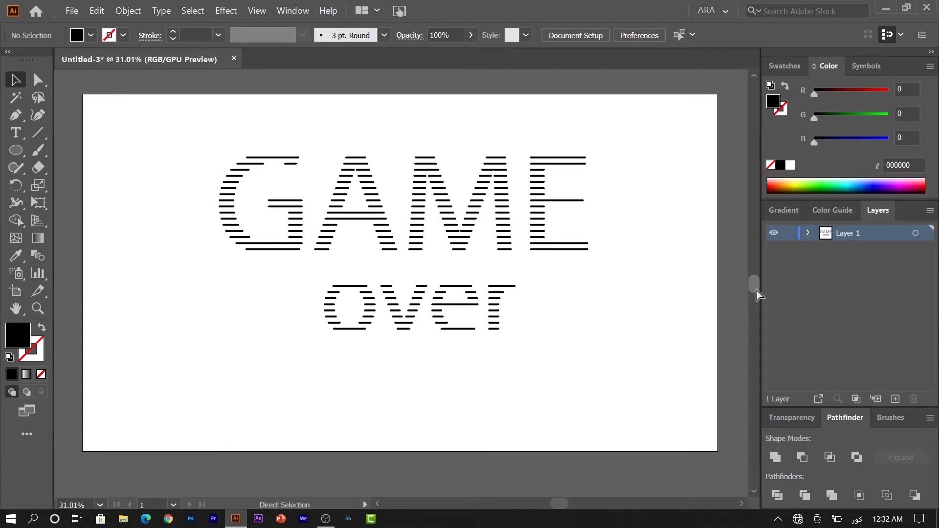
{"action": "key", "text": "a"}
{"action": "key", "text": "v"}
{"action": "mouse_move", "coordinate": [222, 128]}
{"action": "left_mouse_down"}
{"action": "mouse_move", "coordinate": [382, 181]}
{"action": "mouse_move", "coordinate": [513, 169]}
{"action": "mouse_move", "coordinate": [598, 179]}
{"action": "left_mouse_up"}
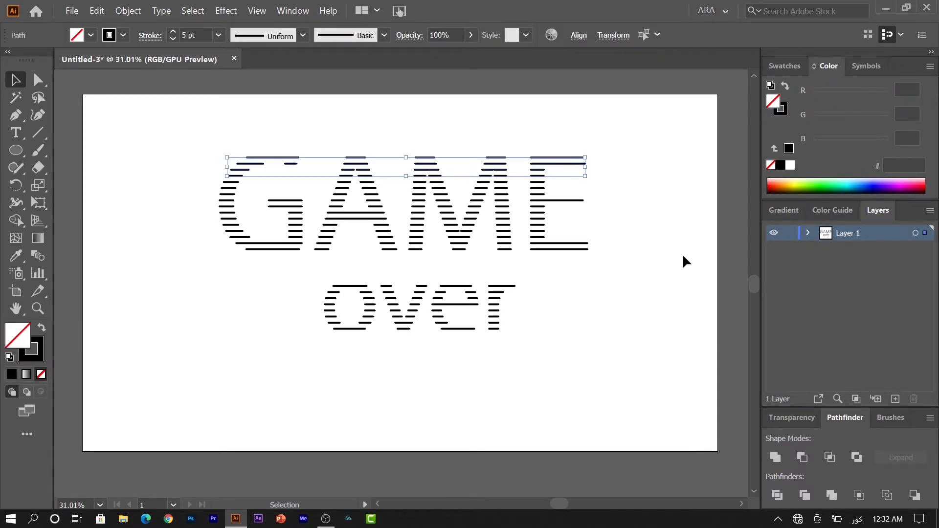
Colour the top GAME stripes light blue as strokes with no fill
{"action": "left_click", "coordinate": [784, 65]}
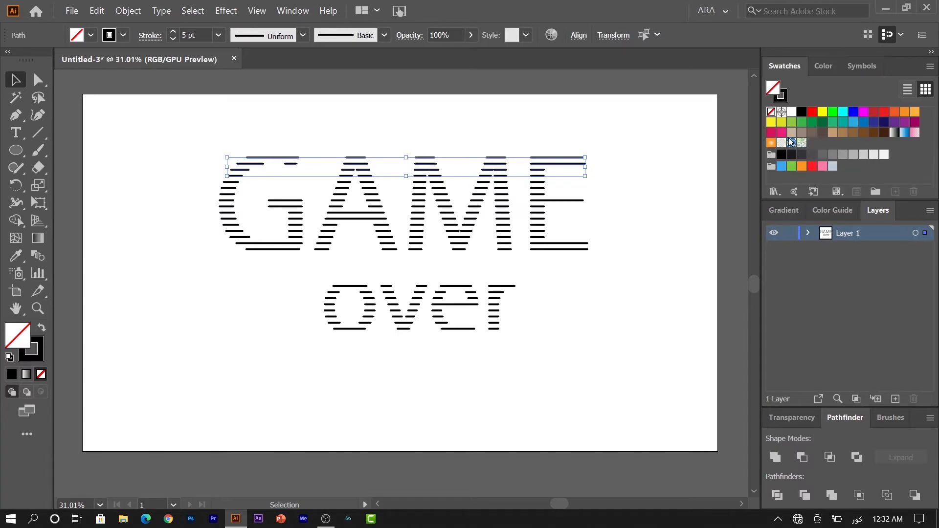
{"action": "left_click", "coordinate": [781, 166]}
{"action": "left_click", "coordinate": [41, 328]}
{"action": "left_click", "coordinate": [41, 374]}
{"action": "left_click", "coordinate": [200, 243]}
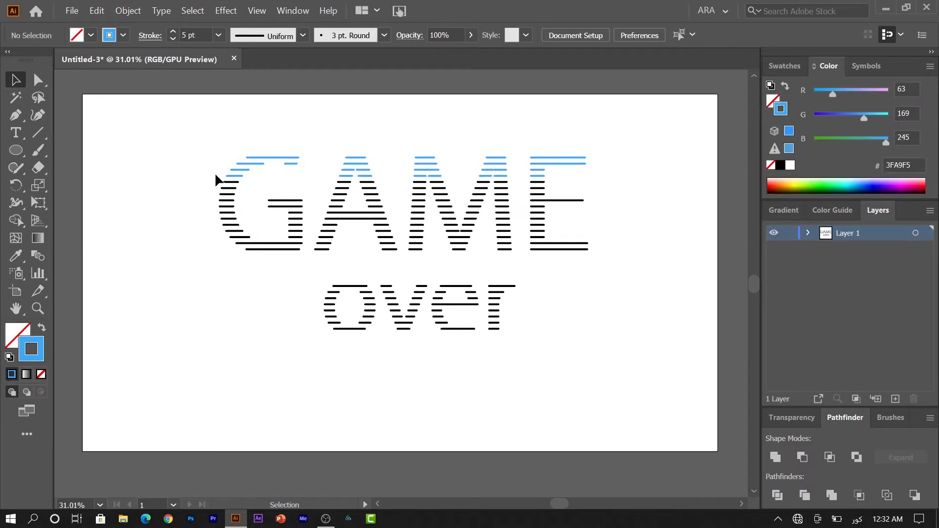
Colour the second band of GAME stripes green
{"action": "left_click_drag", "start_coordinate": [215, 179], "coordinate": [599, 263]}
{"action": "left_click", "coordinate": [205, 202]}
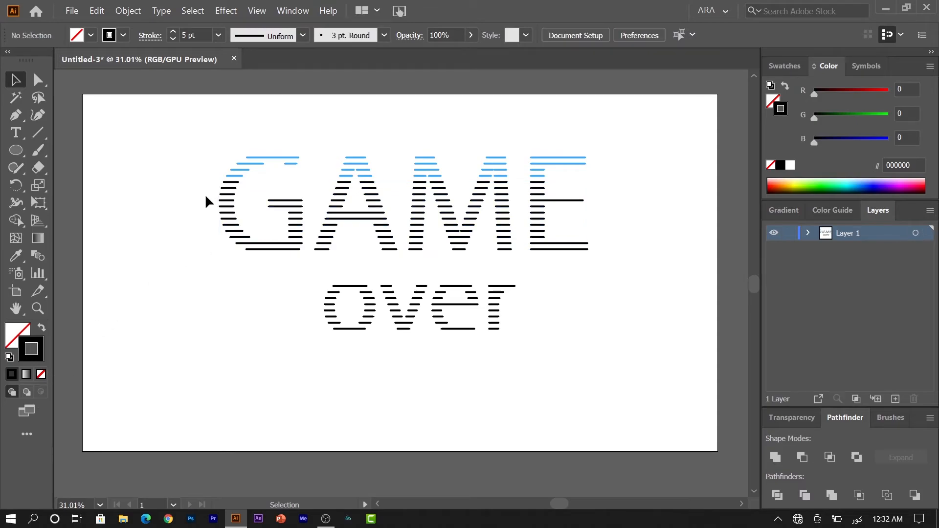
{"action": "left_click_drag", "start_coordinate": [213, 177], "coordinate": [562, 201]}
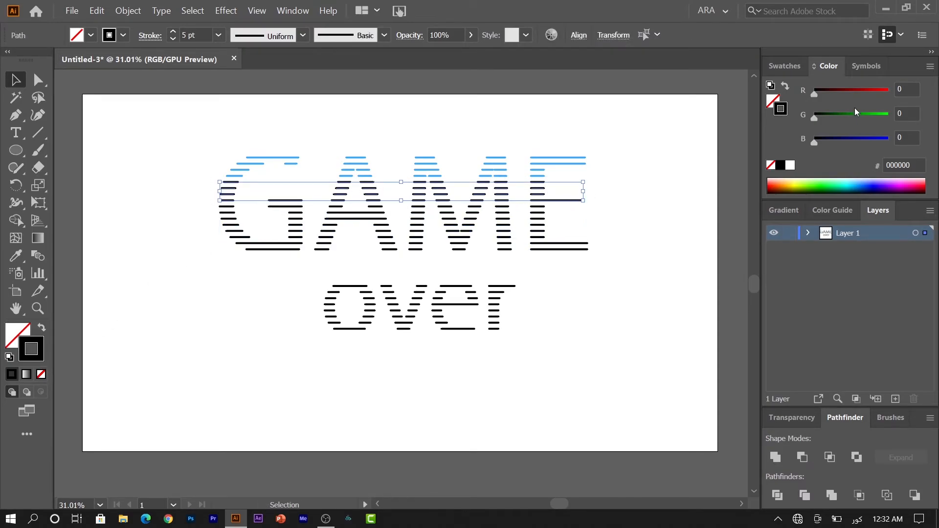
{"action": "left_click", "coordinate": [798, 67]}
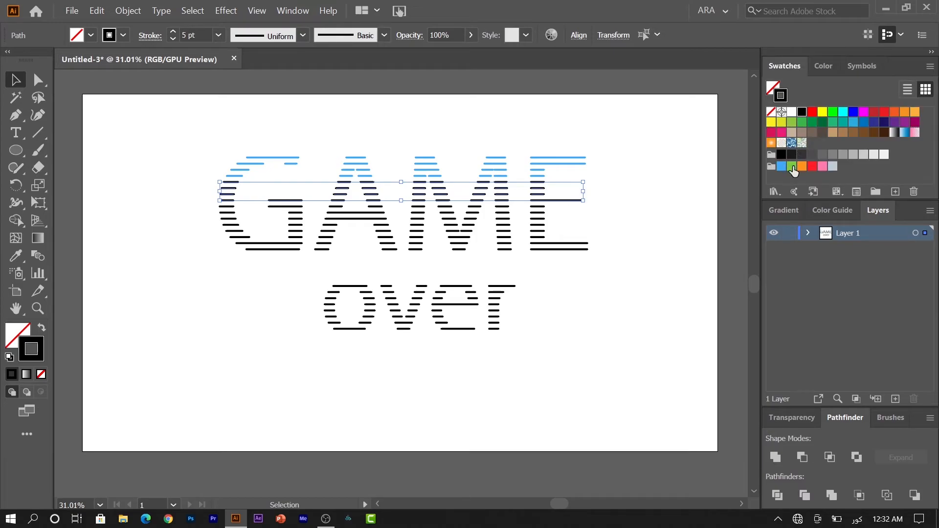
{"action": "left_click", "coordinate": [792, 167]}
{"action": "left_click", "coordinate": [582, 206]}
Colour the third GAME band orange and the bottom GAME band red
{"action": "mouse_move", "coordinate": [555, 205]}
{"action": "left_mouse_down"}
{"action": "mouse_move", "coordinate": [362, 241]}
{"action": "mouse_move", "coordinate": [202, 227]}
{"action": "left_mouse_up"}
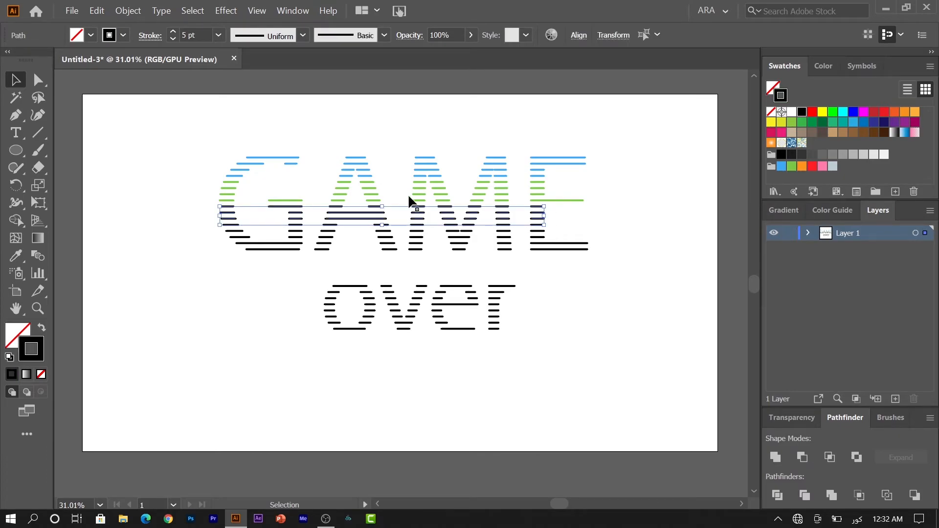
{"action": "left_click", "coordinate": [801, 166]}
{"action": "left_click", "coordinate": [583, 273]}
{"action": "left_click_drag", "start_coordinate": [465, 245], "coordinate": [189, 231]}
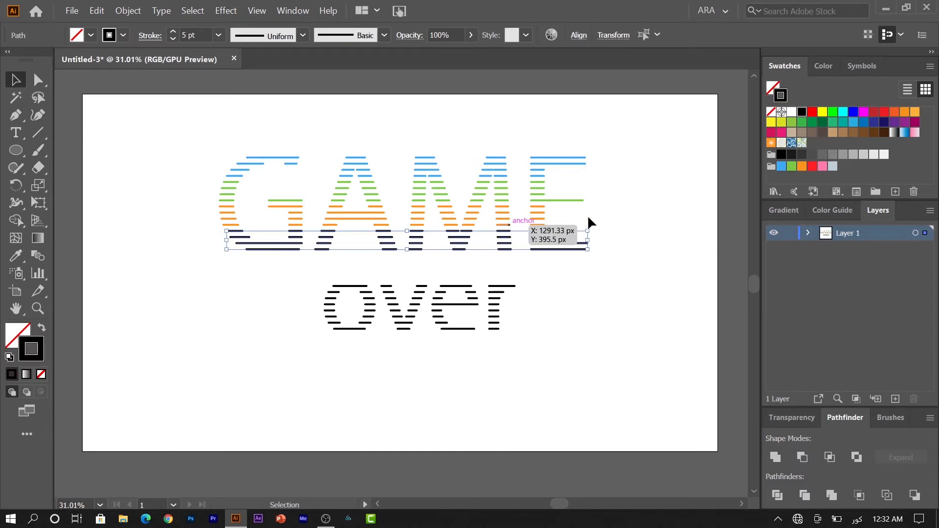
{"action": "left_click", "coordinate": [812, 166]}
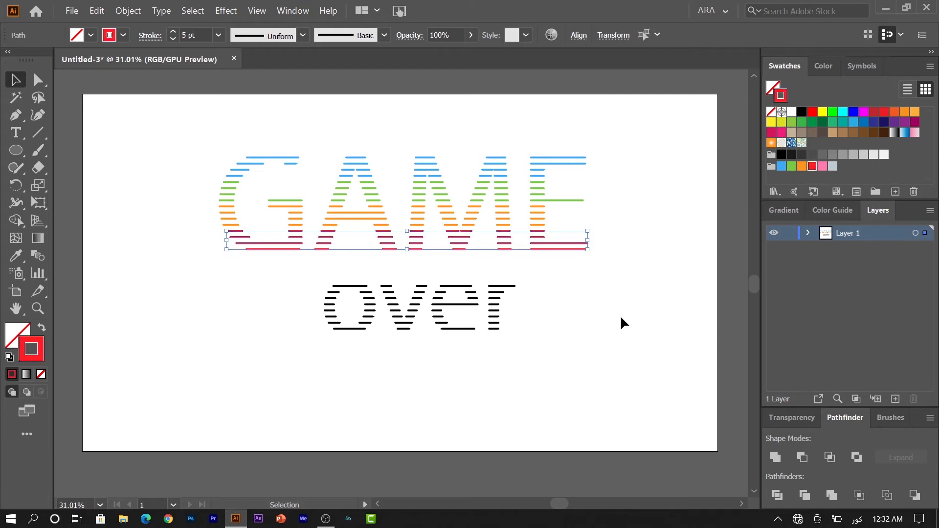
{"action": "left_click", "coordinate": [620, 315]}
Colour the top stripes of over pink and the bottom ones light grey
{"action": "mouse_move", "coordinate": [531, 278]}
{"action": "left_mouse_down"}
{"action": "mouse_move", "coordinate": [380, 303]}
{"action": "mouse_move", "coordinate": [348, 324]}
{"action": "mouse_move", "coordinate": [314, 315]}
{"action": "left_mouse_up"}
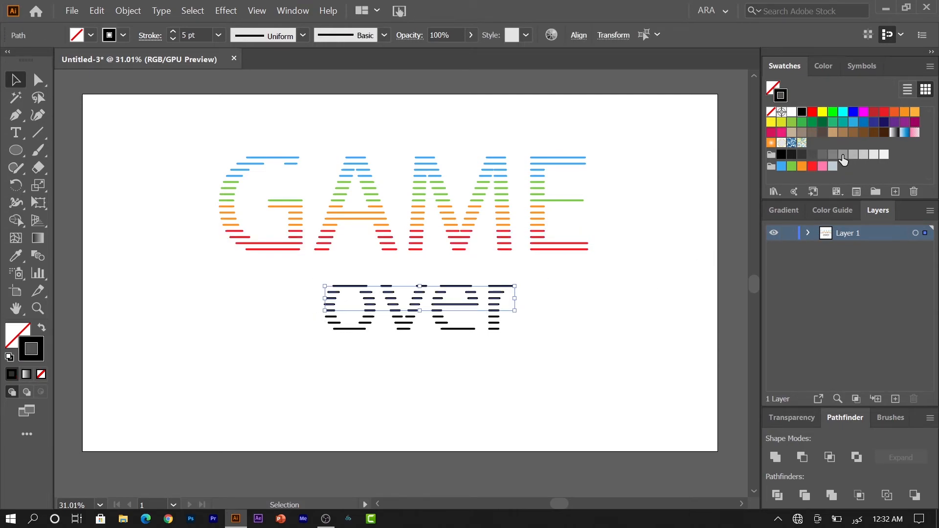
{"action": "left_click", "coordinate": [822, 166]}
{"action": "left_click_drag", "start_coordinate": [491, 343], "coordinate": [451, 367]}
{"action": "left_click_drag", "start_coordinate": [531, 343], "coordinate": [285, 313]}
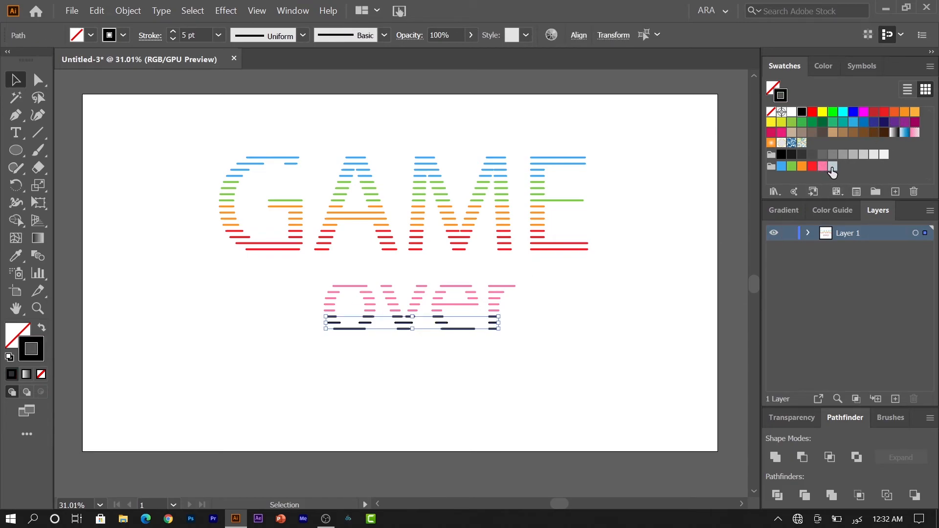
{"action": "left_click", "coordinate": [832, 167]}
{"action": "left_click", "coordinate": [656, 303]}
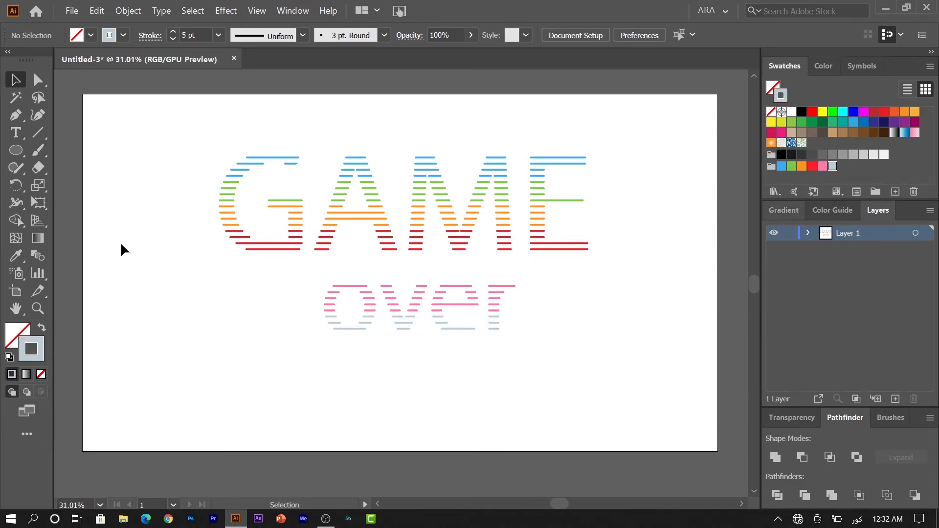
Draw an artboard-size rectangle and send it behind the lettering
{"action": "left_click_drag", "start_coordinate": [15, 148], "coordinate": [58, 149]}
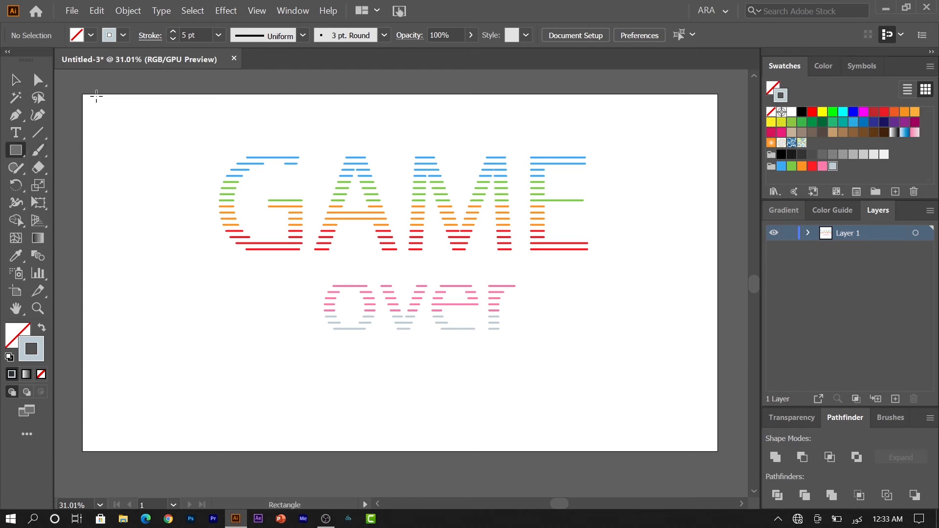
{"action": "mouse_move", "coordinate": [83, 94]}
{"action": "left_mouse_down"}
{"action": "mouse_move", "coordinate": [701, 449]}
{"action": "mouse_move", "coordinate": [736, 450]}
{"action": "mouse_move", "coordinate": [718, 451]}
{"action": "left_mouse_up"}
{"action": "key", "text": "ctrl+z"}
{"action": "right_click", "coordinate": [719, 450]}
{"action": "mouse_move", "coordinate": [763, 390]}
{"action": "left_click", "coordinate": [648, 432]}
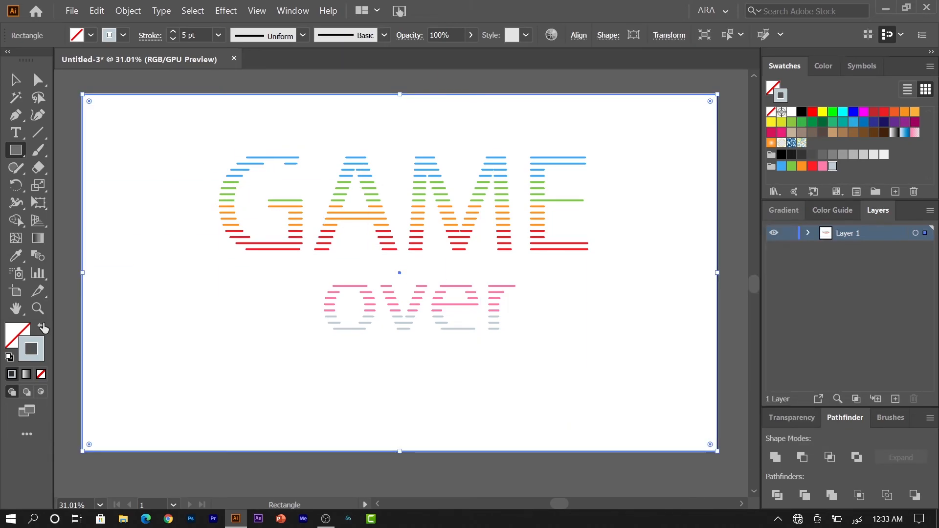
Fill the rectangle with the dark navy swatch and raise its green RGB value slightly
{"action": "left_click", "coordinate": [41, 327]}
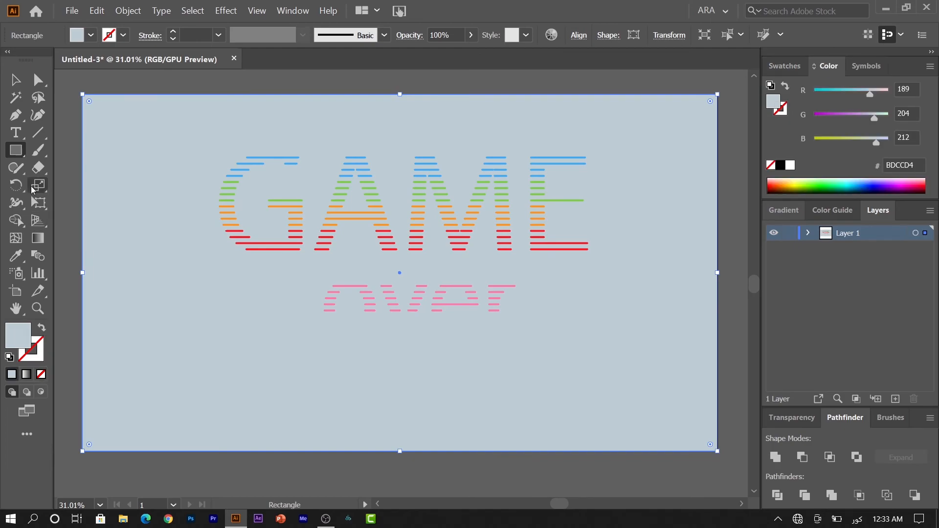
{"action": "left_click", "coordinate": [19, 86]}
{"action": "left_click", "coordinate": [784, 66]}
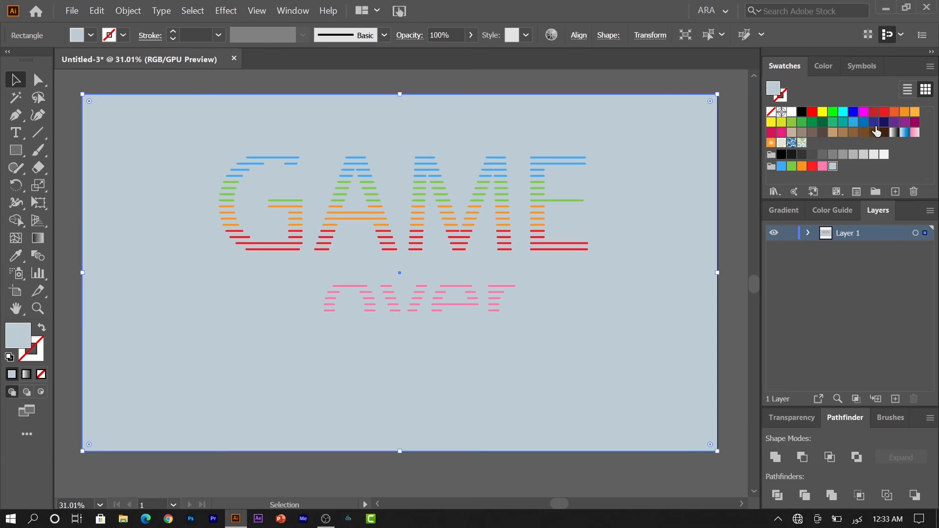
{"action": "left_click", "coordinate": [883, 122]}
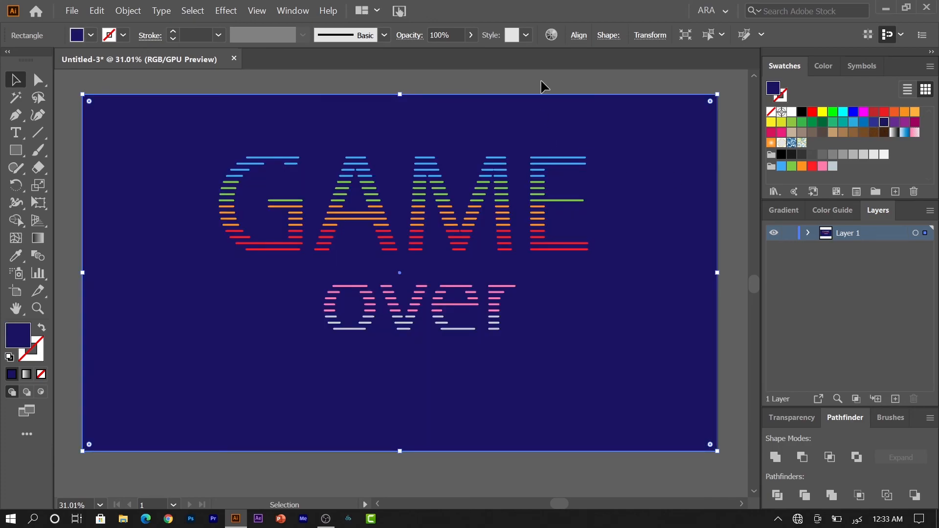
{"action": "left_click", "coordinate": [874, 123]}
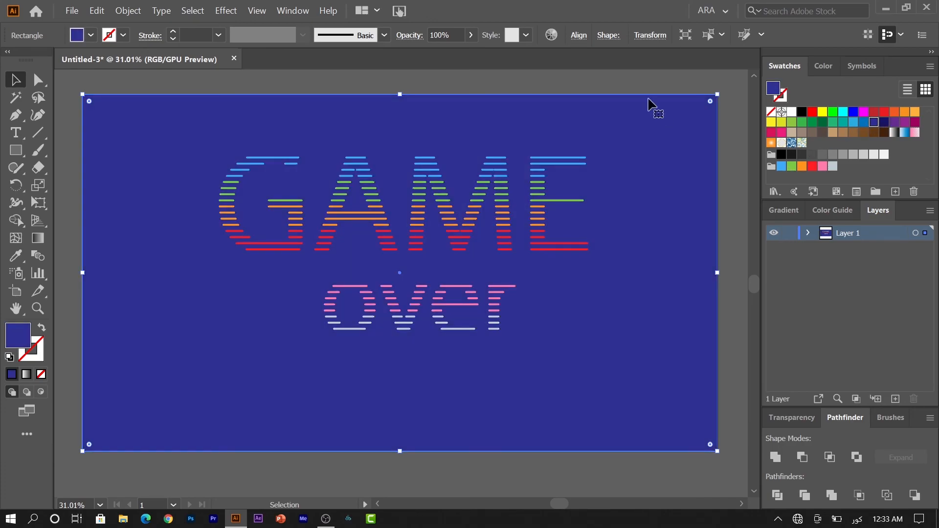
{"action": "left_click", "coordinate": [883, 122]}
{"action": "left_click", "coordinate": [825, 66]}
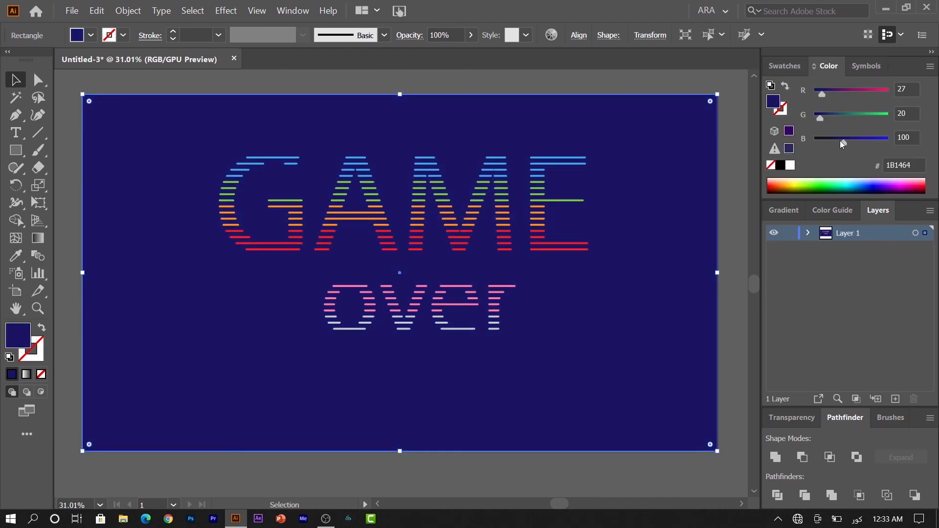
{"action": "left_click_drag", "start_coordinate": [843, 140], "coordinate": [851, 141]}
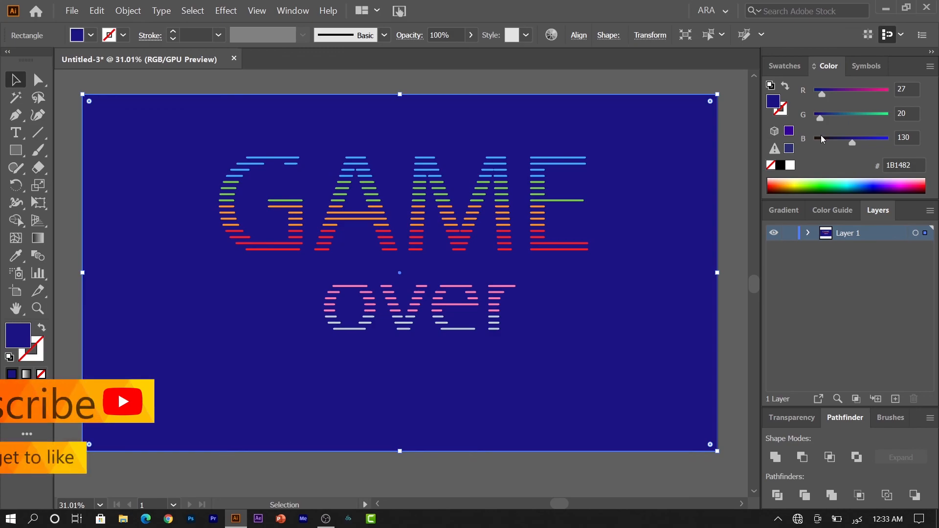
{"action": "key", "text": "ctrl+z"}
{"action": "left_click_drag", "start_coordinate": [821, 117], "coordinate": [831, 116]}
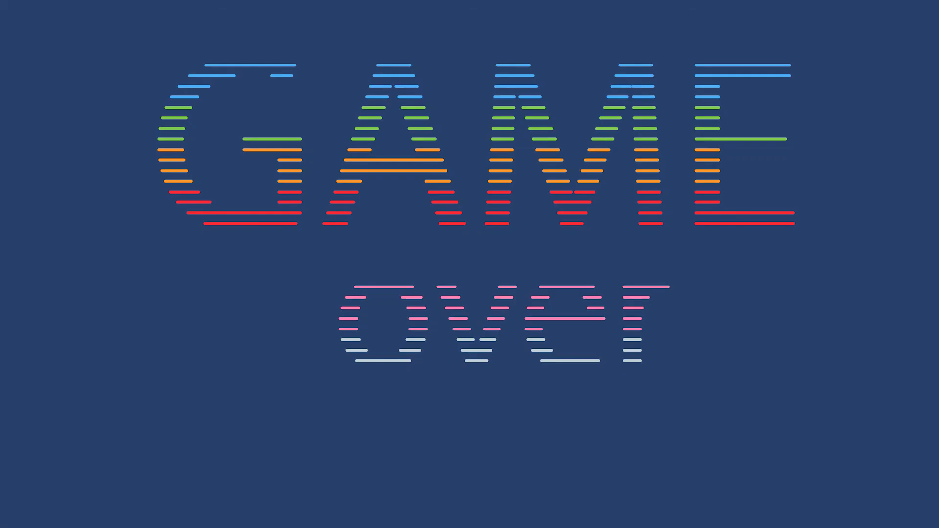